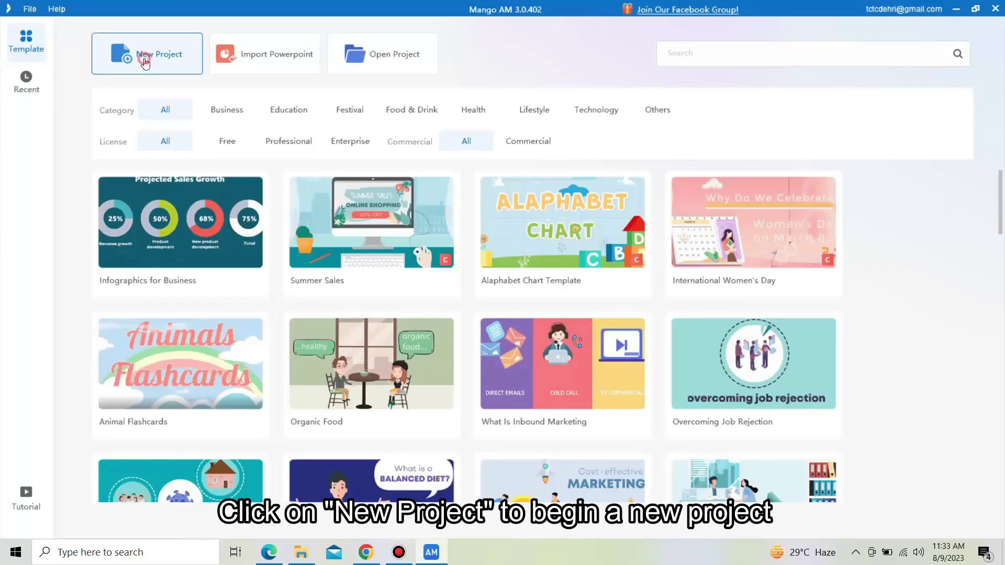
# Start a blank project and replace scene 01's background with the official City Cars scene.
pyautogui.click(143, 58)
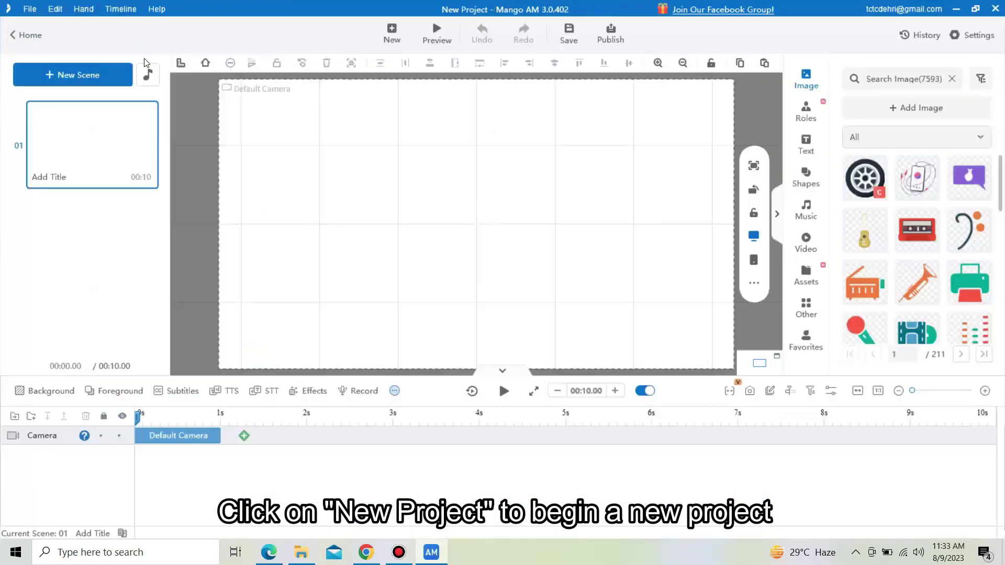
pyautogui.rightClick(137, 178)
pyautogui.moveTo(258, 269)
pyautogui.click(321, 291)
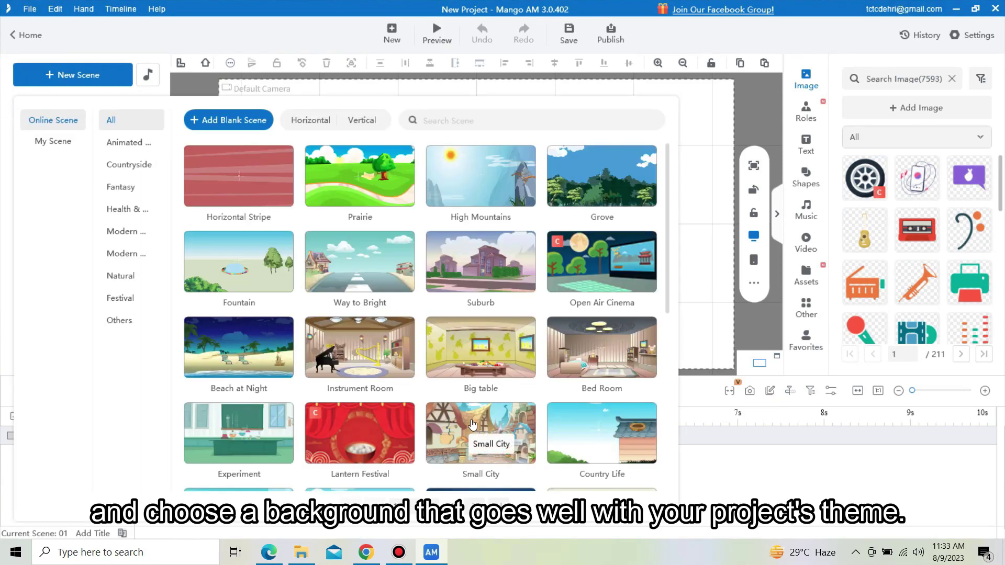
pyautogui.scroll(-5, 472, 425)
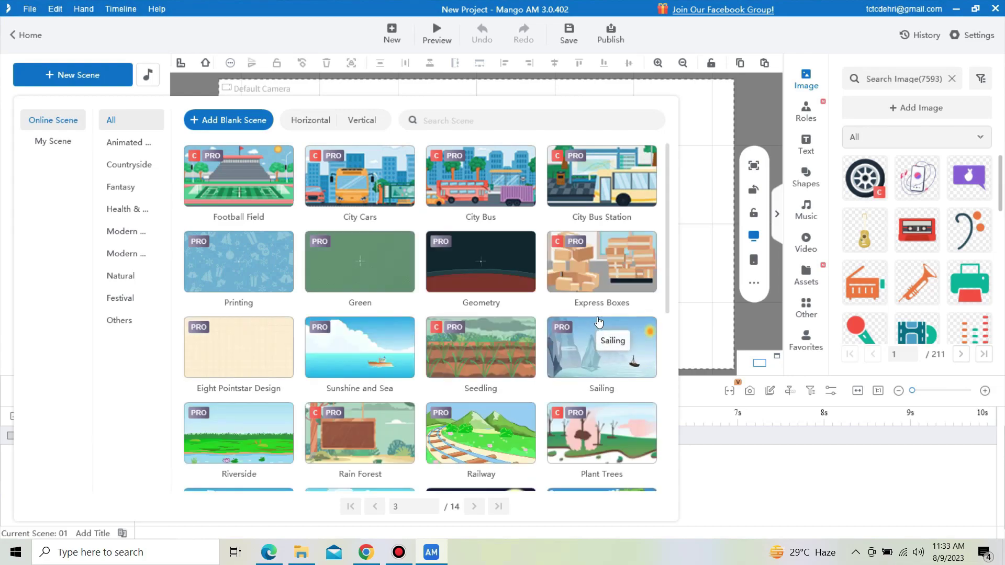
pyautogui.click(347, 174)
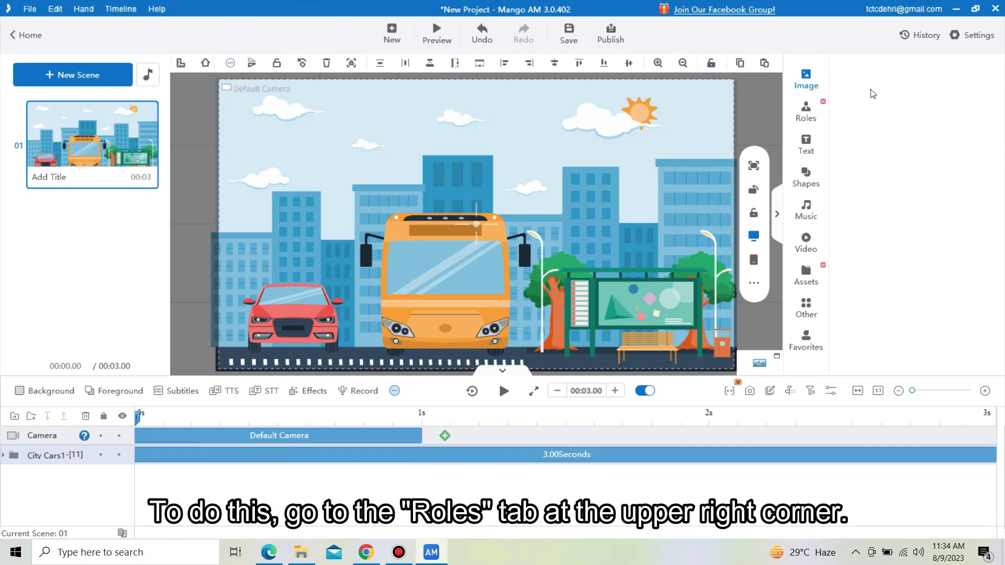
pyautogui.click(809, 118)
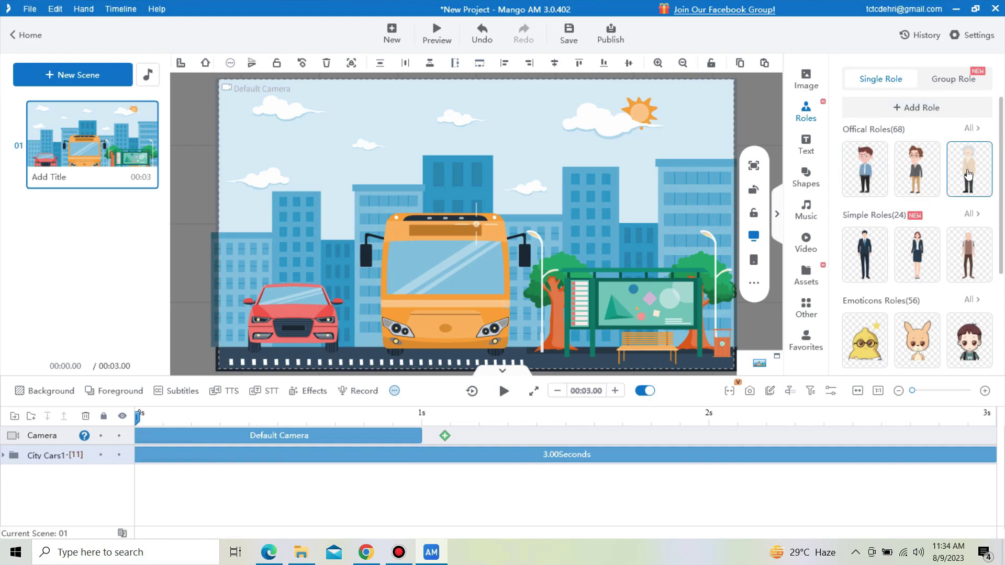
pyautogui.scroll(-1, 900, 192)
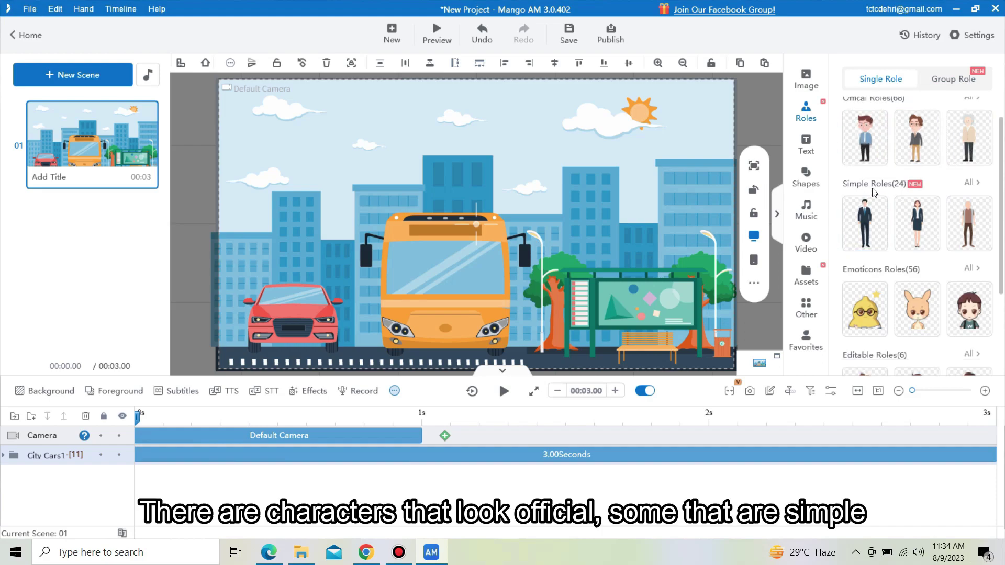
pyautogui.scroll(-1, 906, 192)
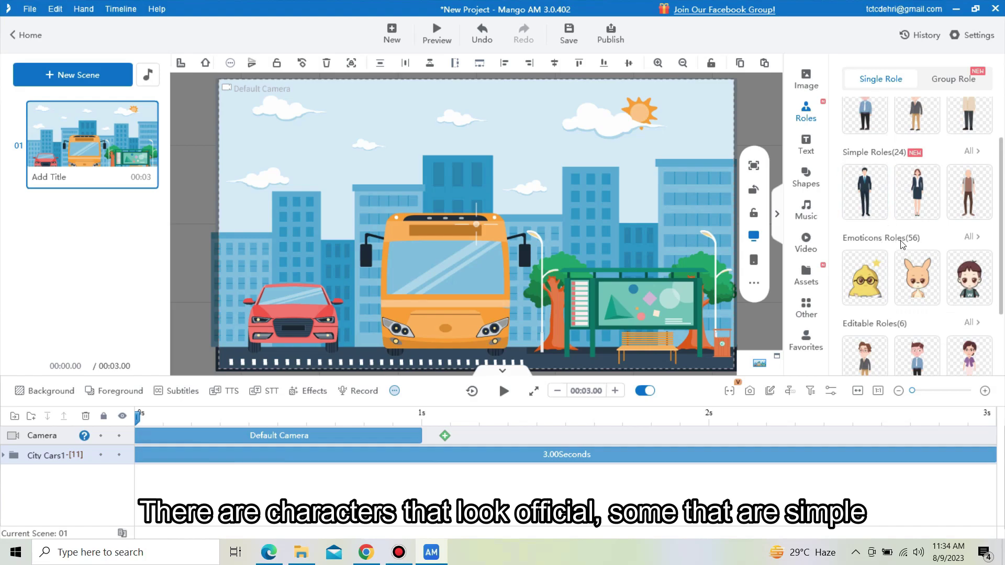
pyautogui.scroll(-1, 902, 244)
pyautogui.scroll(-1, 913, 246)
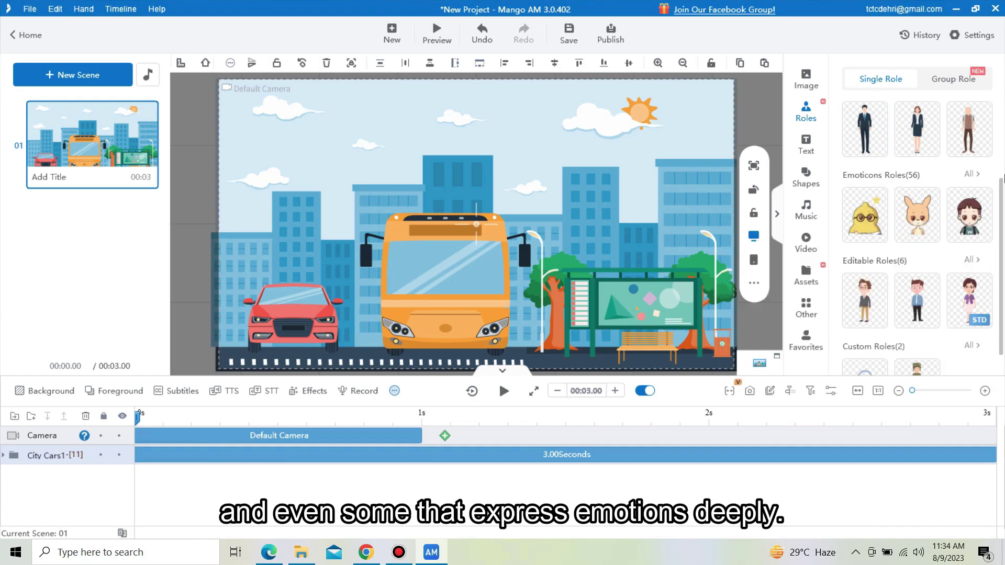
pyautogui.scroll(-1, 989, 189)
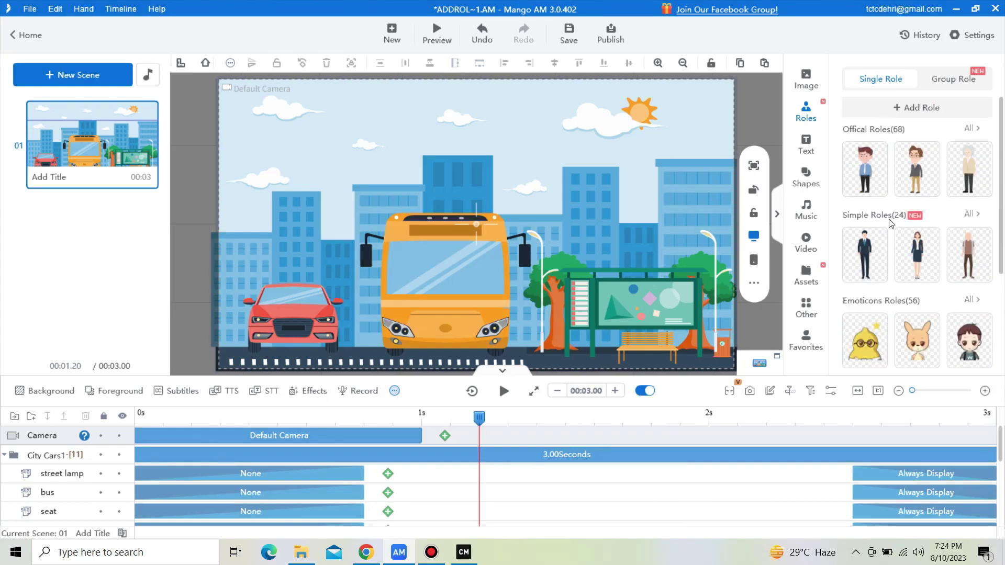
pyautogui.scroll(-2, 895, 273)
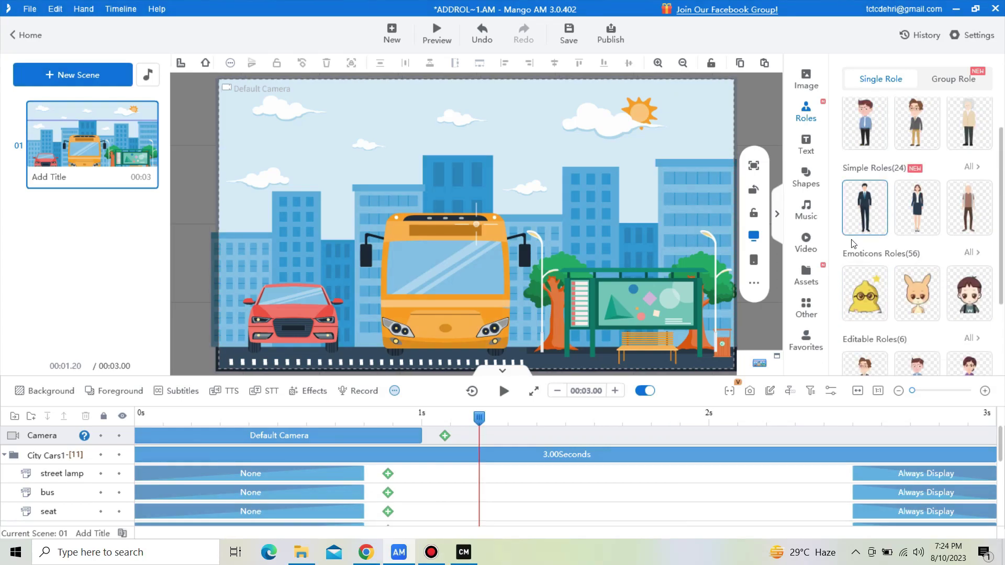
pyautogui.scroll(-2, 895, 273)
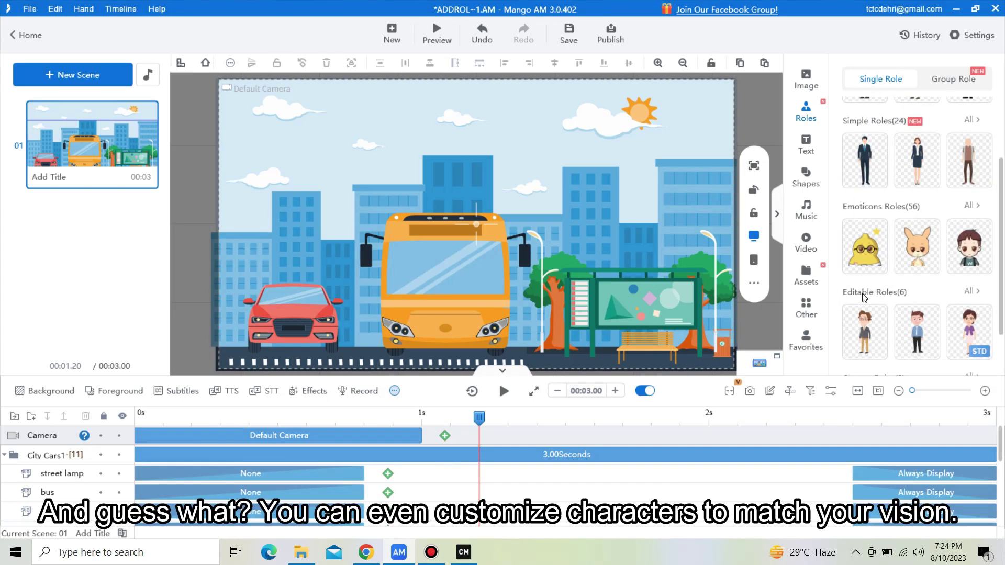
pyautogui.click(973, 292)
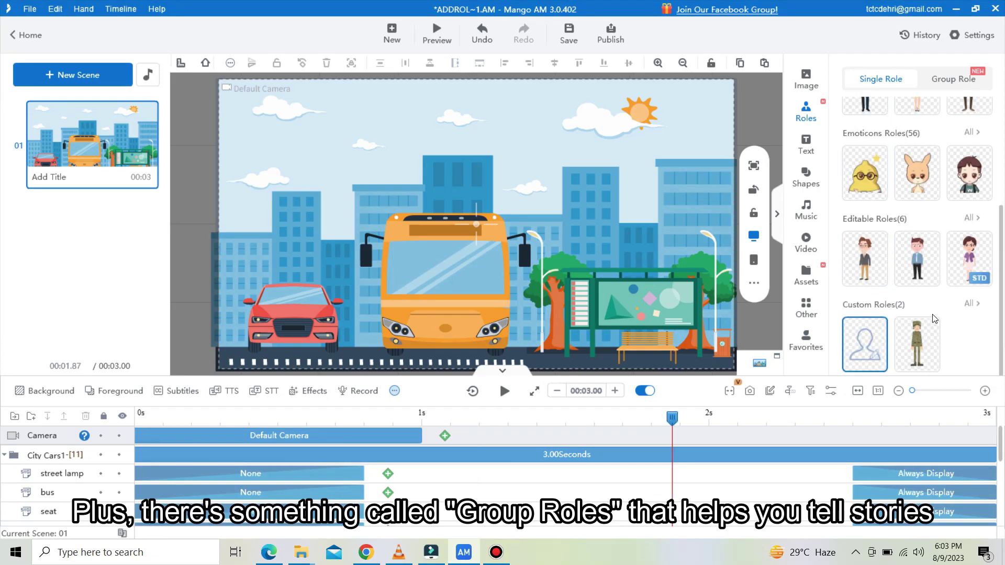
pyautogui.scroll(2, 935, 318)
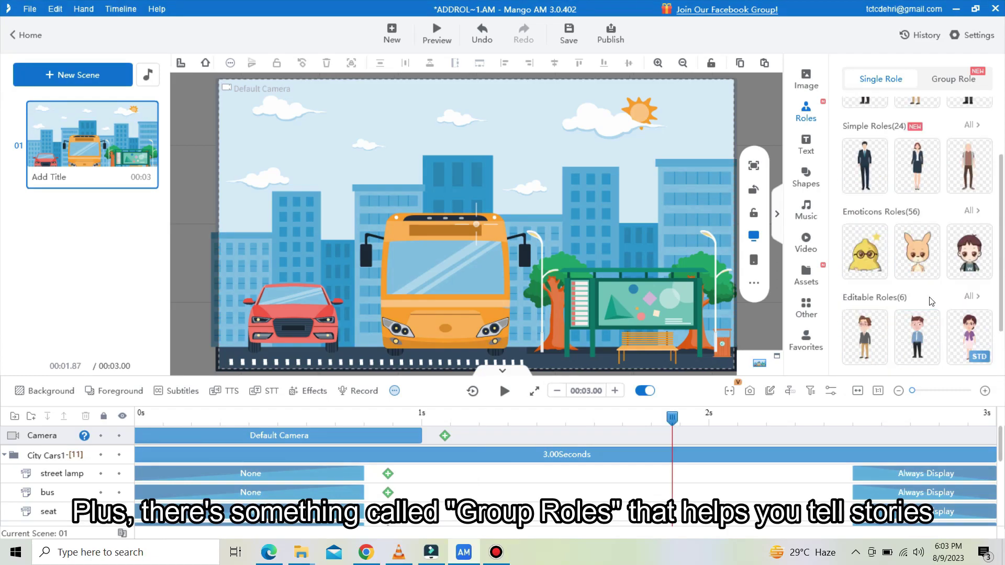
pyautogui.click(952, 81)
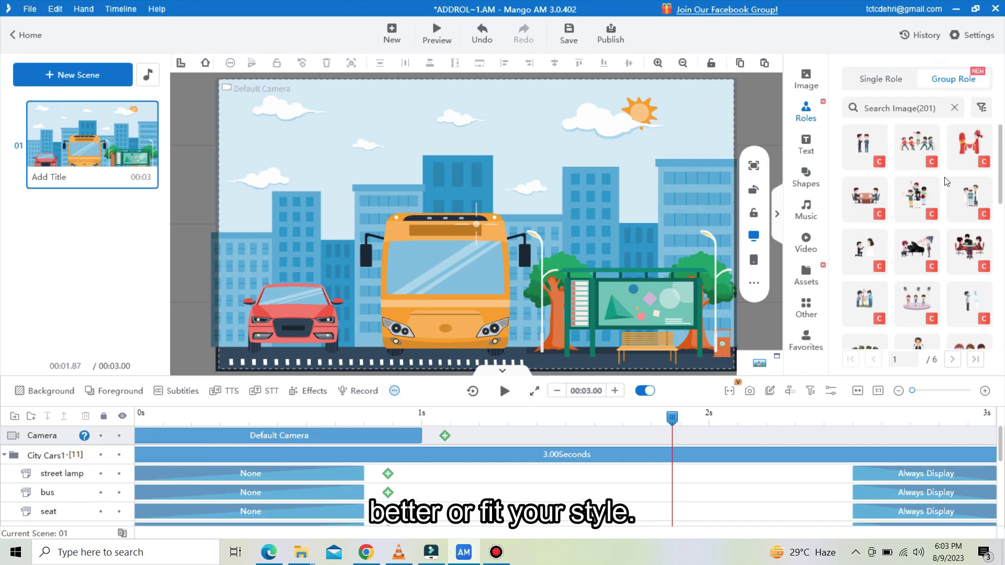
pyautogui.scroll(-5, 944, 182)
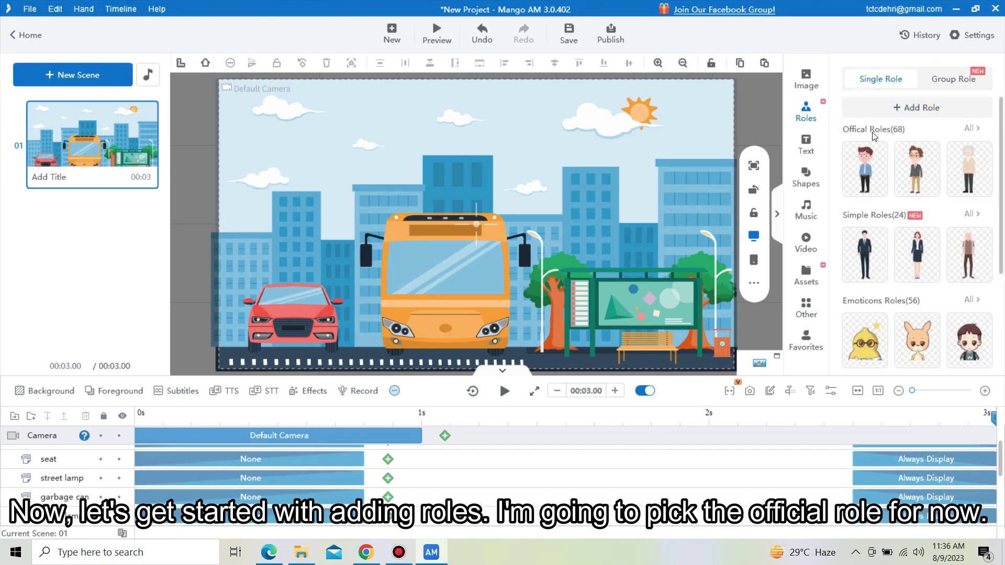
# Show all official characters and page through to the last page (3/3).
pyautogui.click(978, 130)
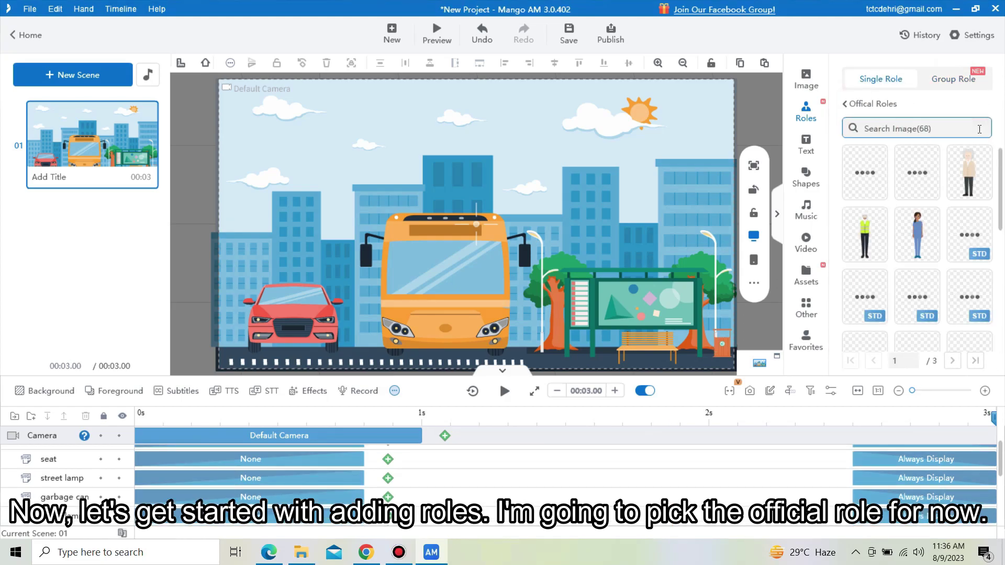
pyautogui.scroll(-3, 963, 224)
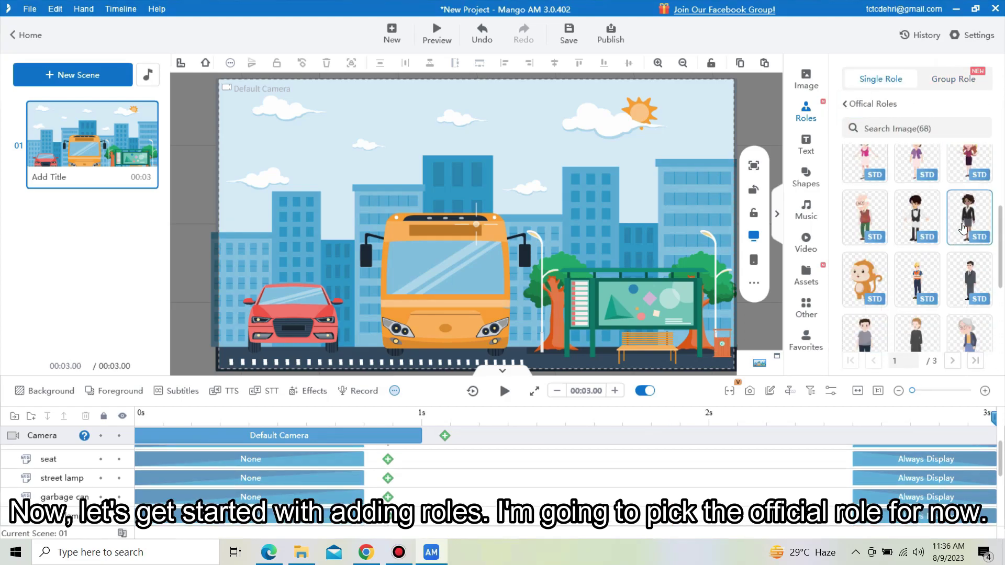
pyautogui.click(952, 361)
pyautogui.scroll(-3, 975, 197)
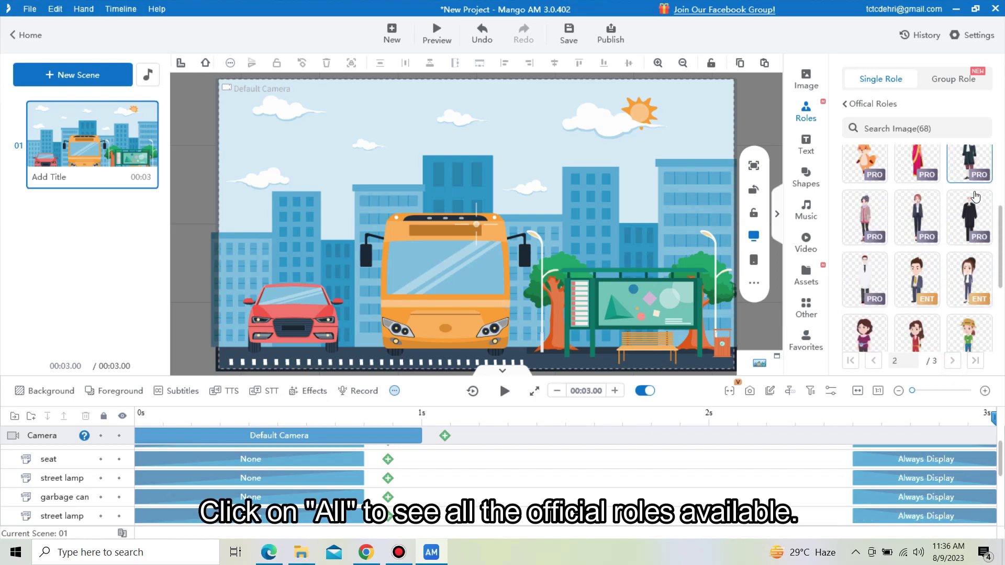
pyautogui.scroll(-3, 968, 235)
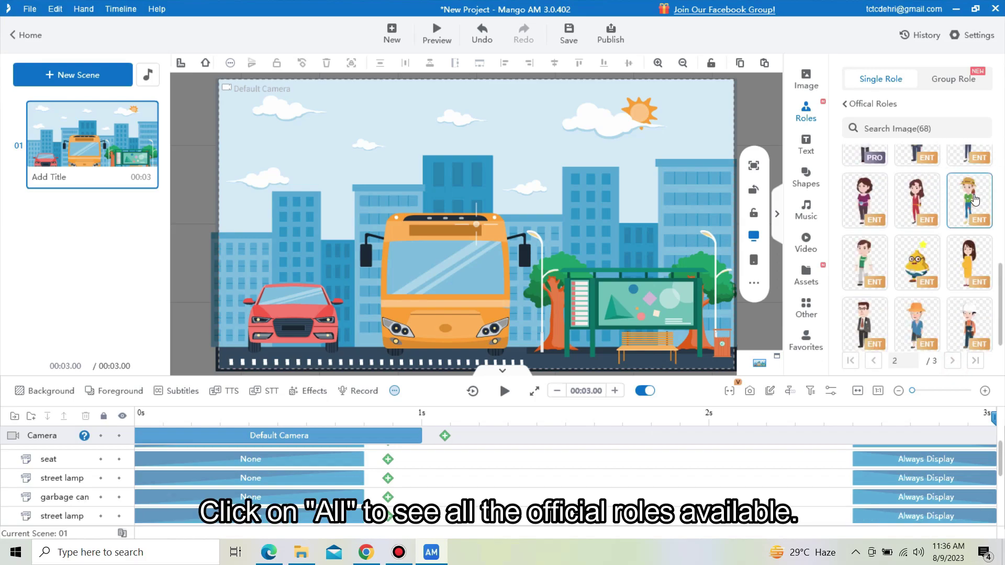
pyautogui.click(953, 361)
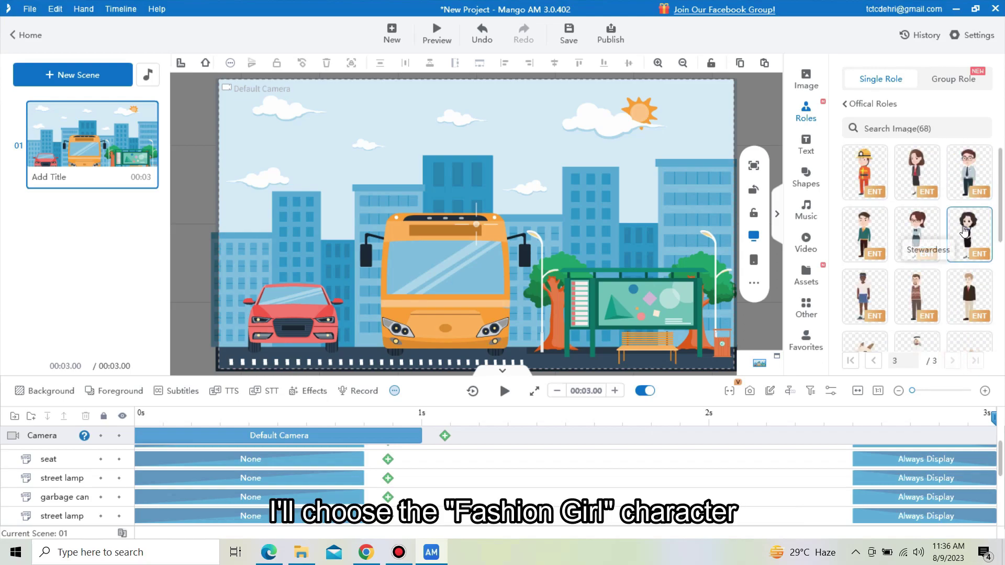
# Look over the last page's characters to reach Fashion Girl's pre-animated actions.
pyautogui.scroll(-2, 918, 259)
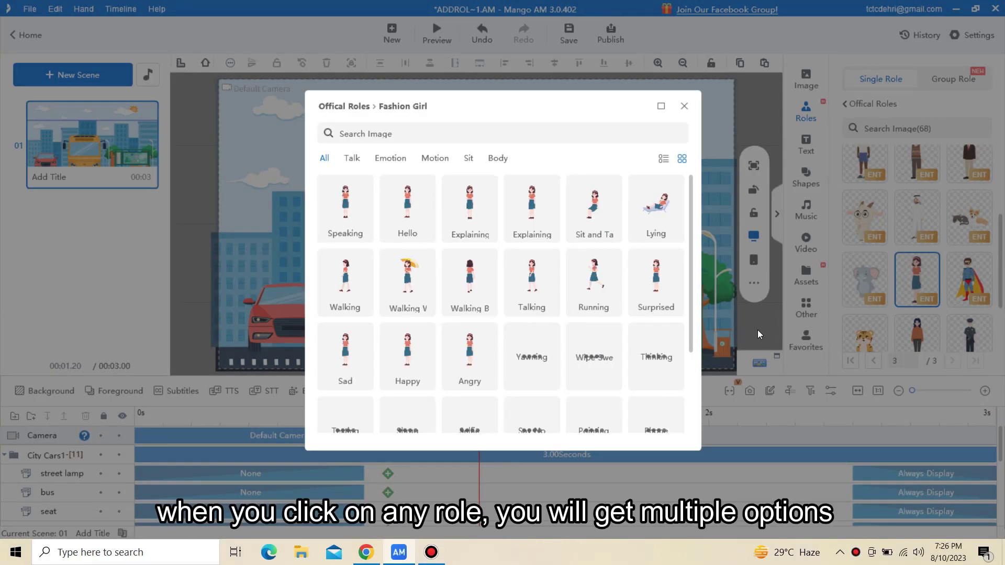
pyautogui.scroll(-3, 686, 255)
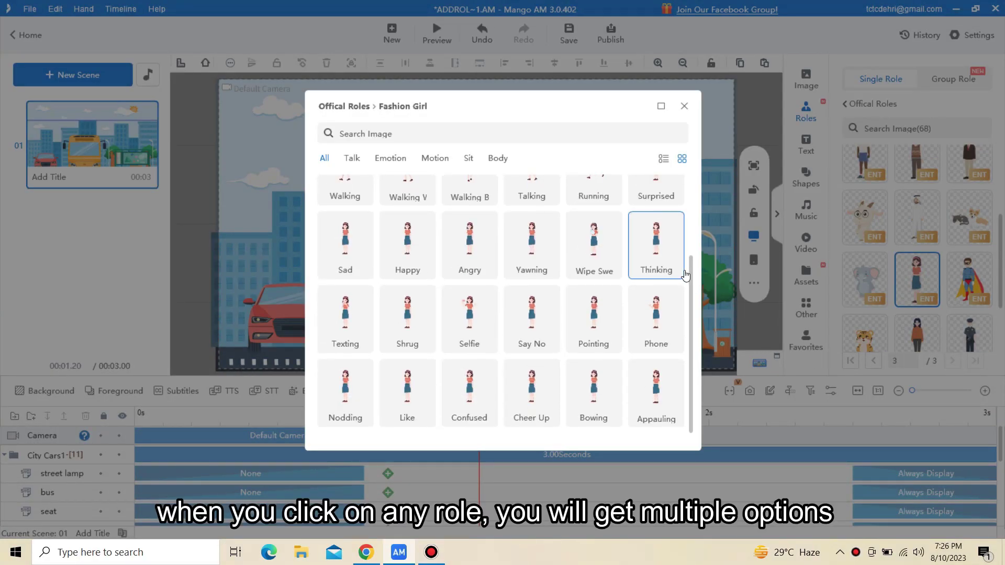
pyautogui.scroll(3, 649, 293)
pyautogui.moveTo(349, 216)
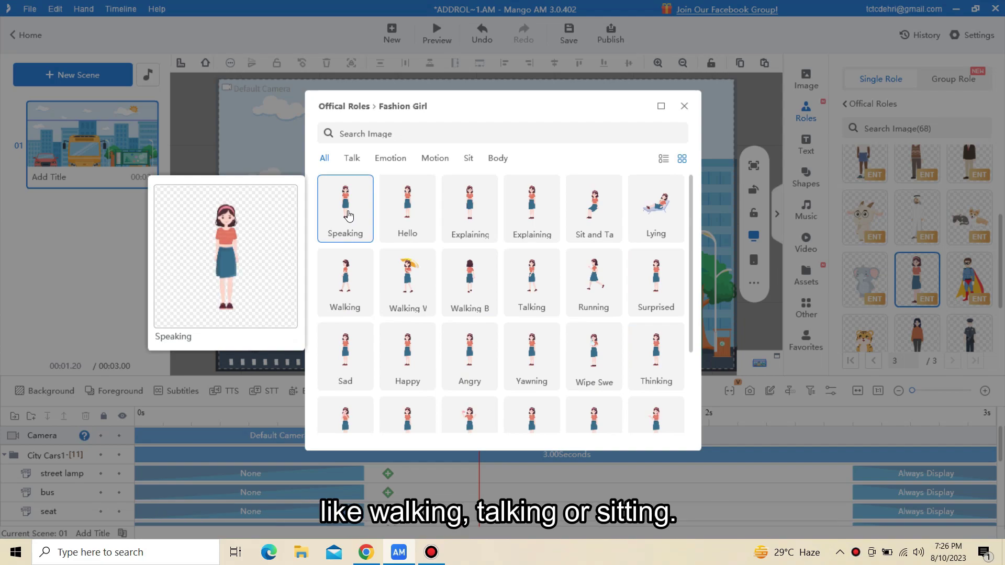
pyautogui.moveTo(408, 213)
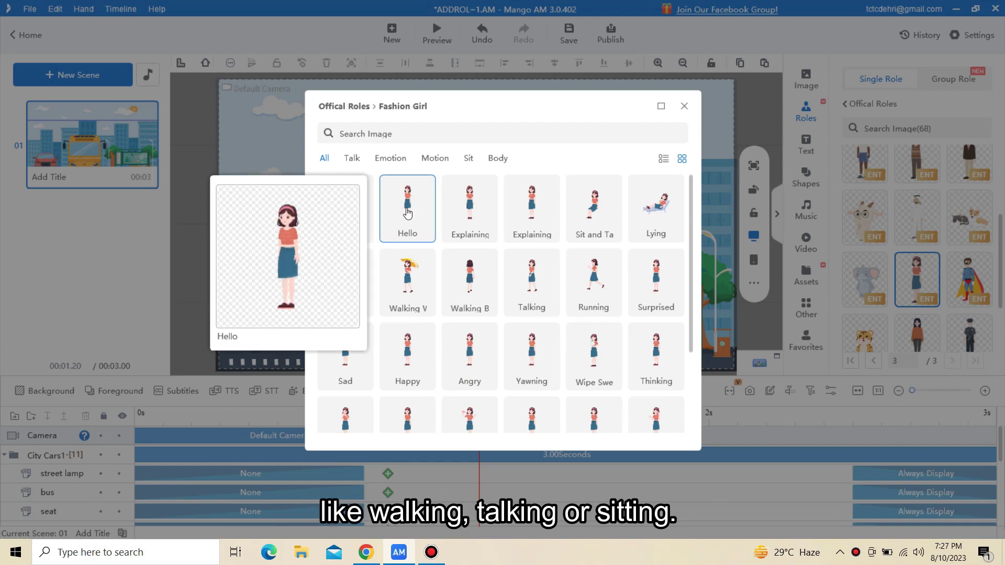
pyautogui.moveTo(471, 213)
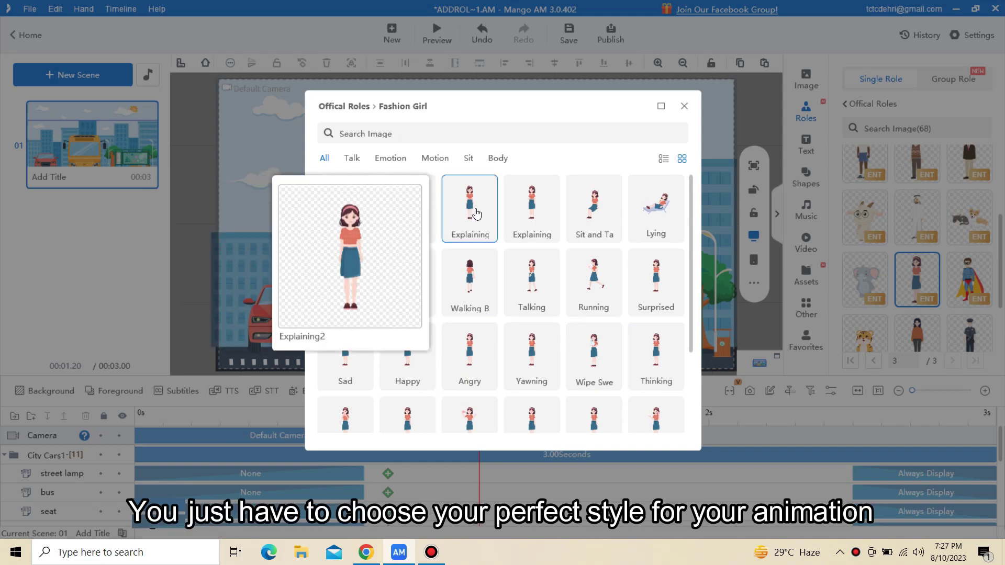
pyautogui.moveTo(586, 219)
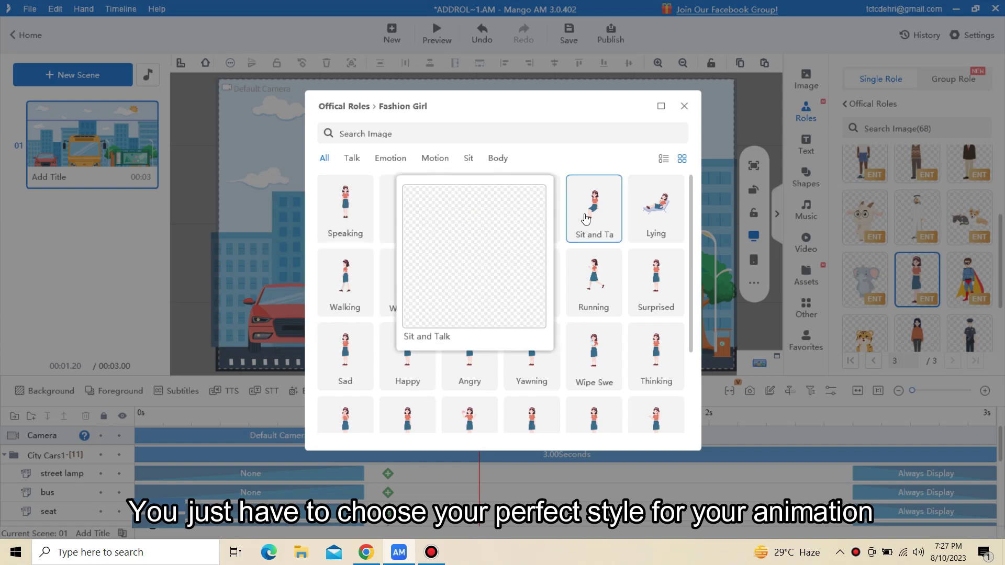
pyautogui.moveTo(640, 224)
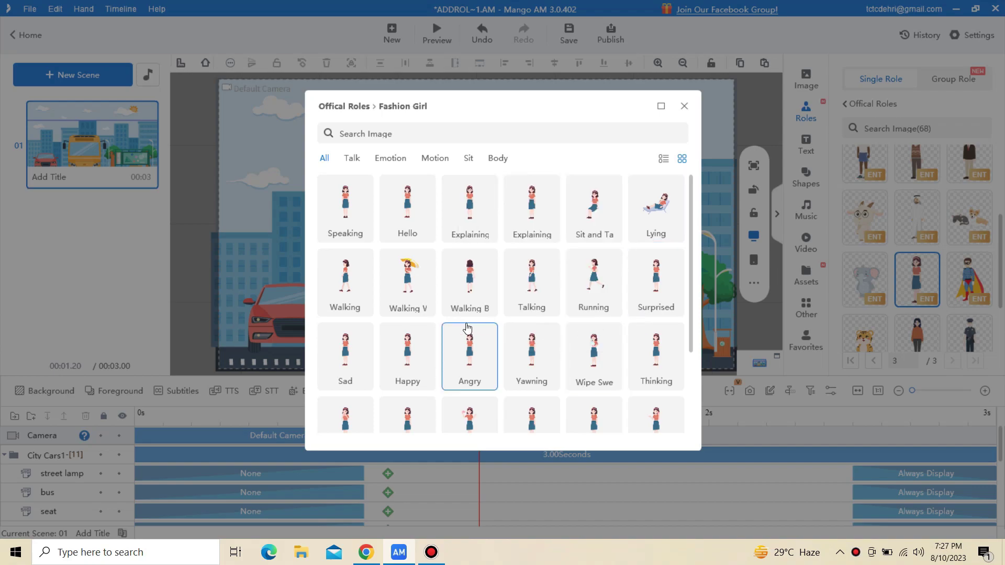
pyautogui.moveTo(348, 298)
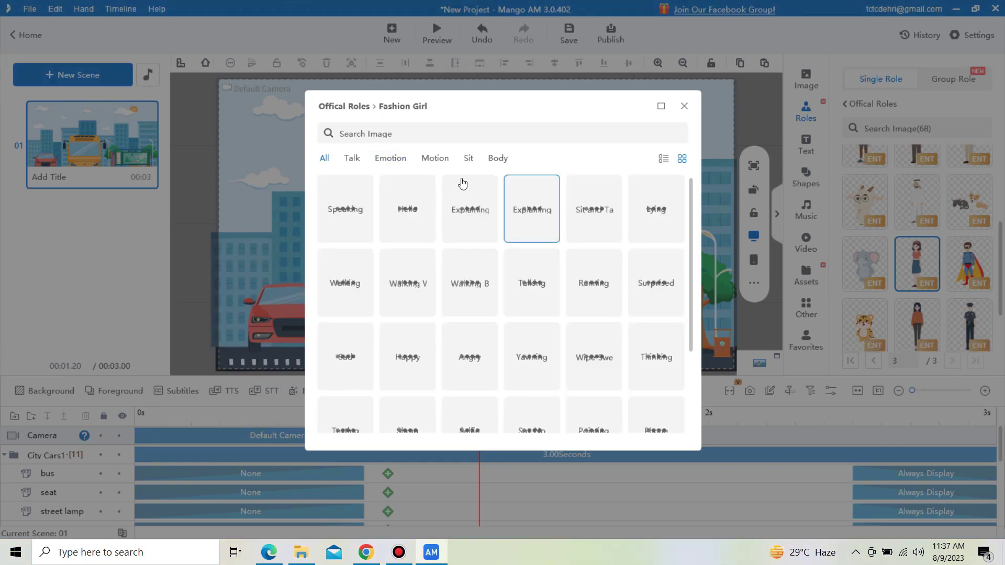
# Add Fashion Girl walking, enlarged to about 478 by 717, beside the bus-stop pole.
pyautogui.click(433, 162)
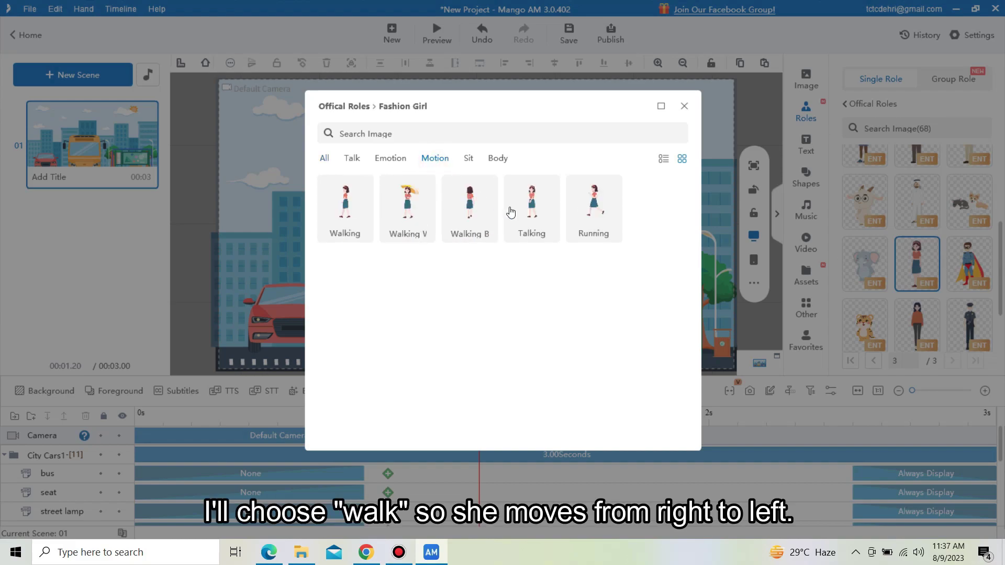
pyautogui.click(343, 225)
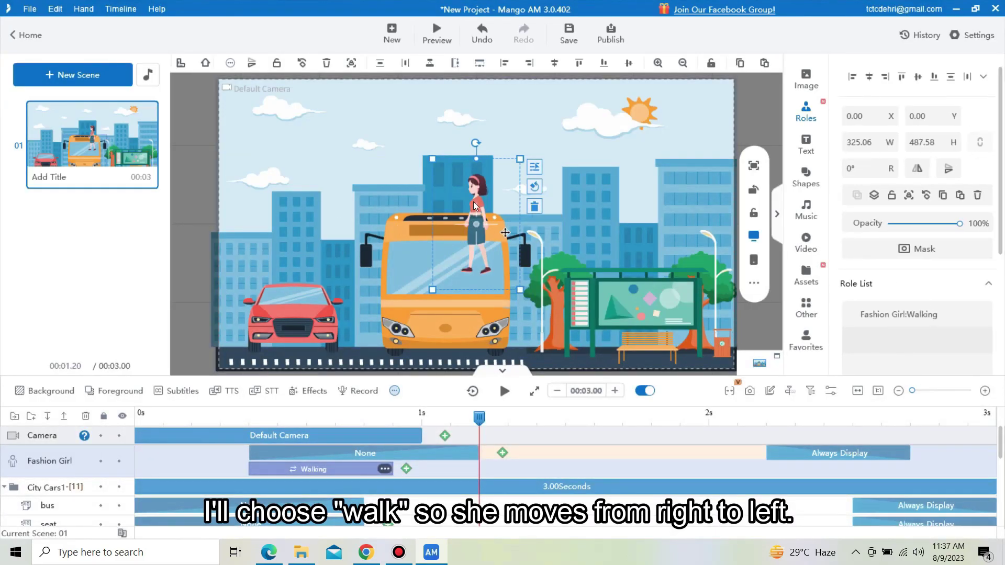
pyautogui.moveTo(475, 200); pyautogui.dragTo(630, 303)
pyautogui.moveTo(677, 265); pyautogui.dragTo(698, 238)
pyautogui.moveTo(653, 289); pyautogui.dragTo(744, 278)
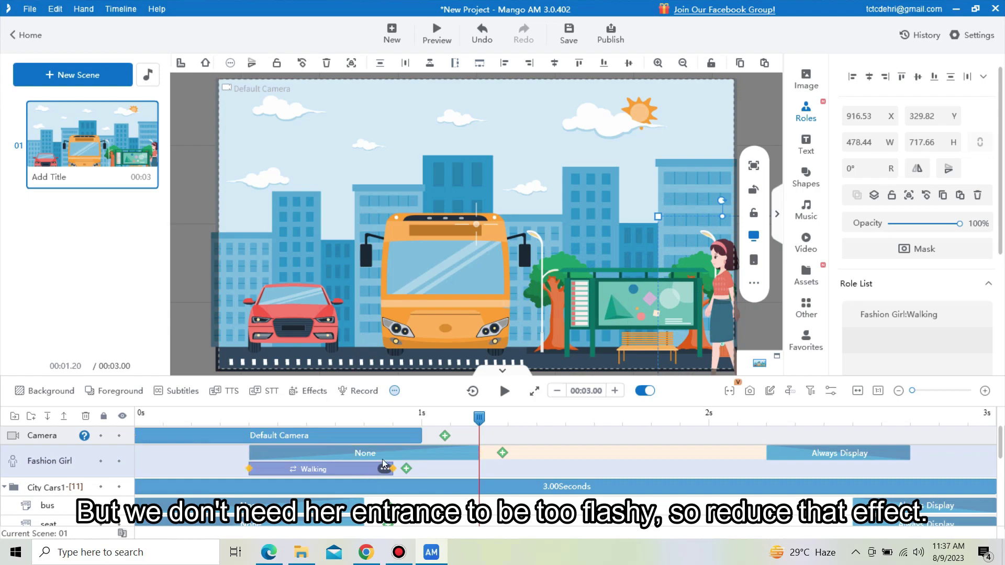
# Start her clips at 0 s, cut the entrance to 0.24 s, and lengthen Walking.
pyautogui.moveTo(326, 453); pyautogui.dragTo(212, 453)
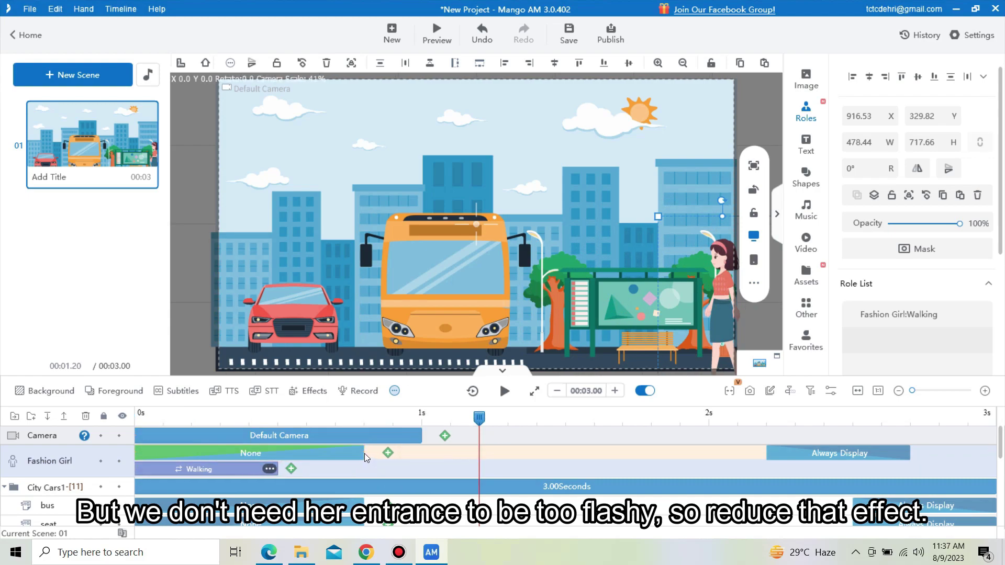
pyautogui.moveTo(365, 453); pyautogui.dragTo(149, 445)
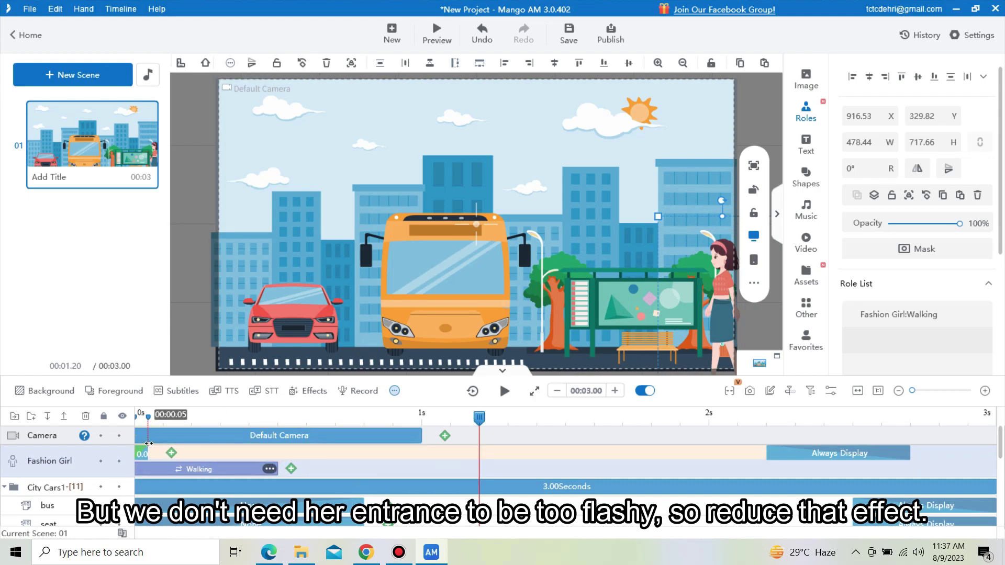
pyautogui.click(478, 419)
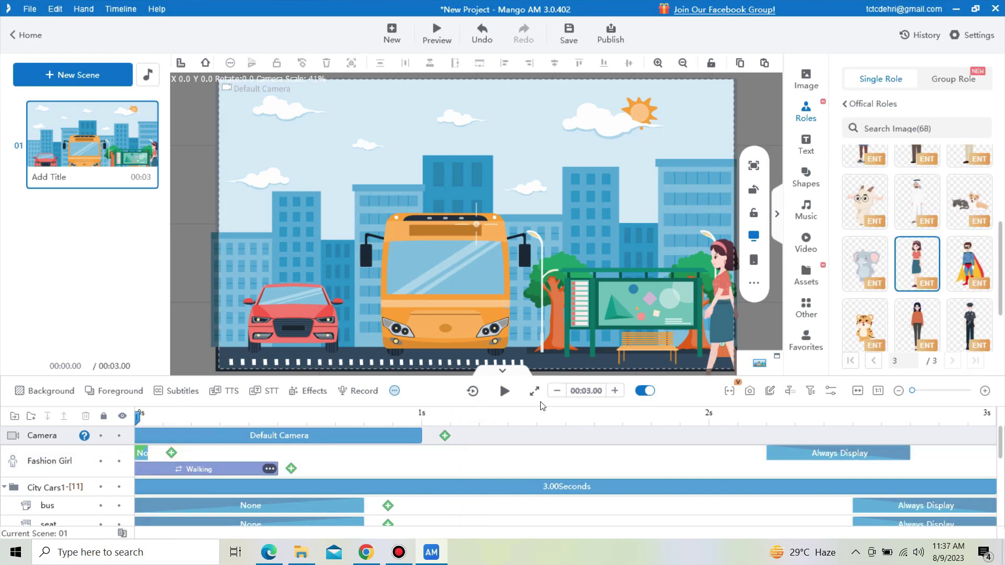
pyautogui.click(505, 391)
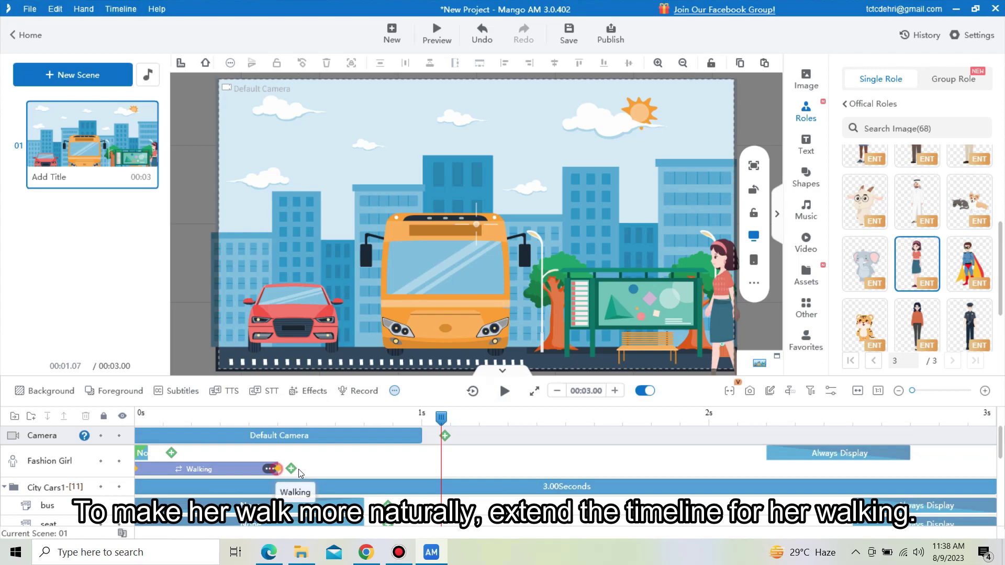
pyautogui.moveTo(279, 469); pyautogui.dragTo(627, 468)
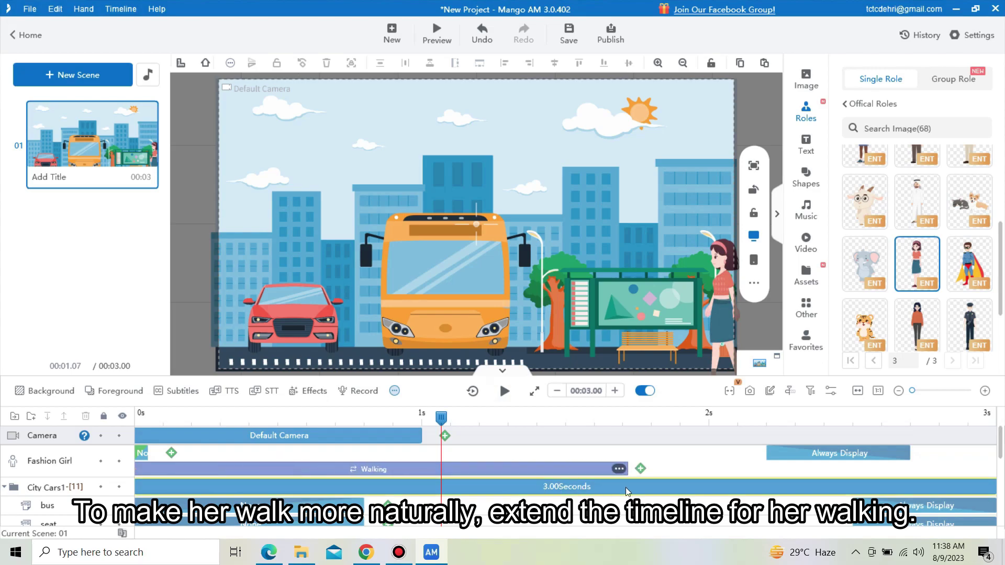
# Give Fashion Girl a constant-speed Move to the bus stop spanning her walk; scene length 6 s.
pyautogui.click(171, 453)
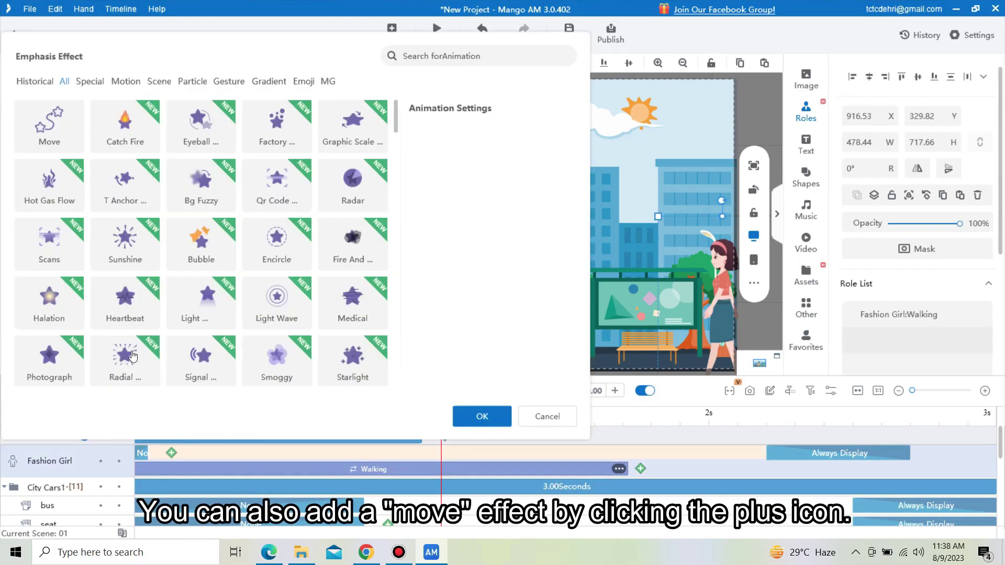
pyautogui.click(63, 134)
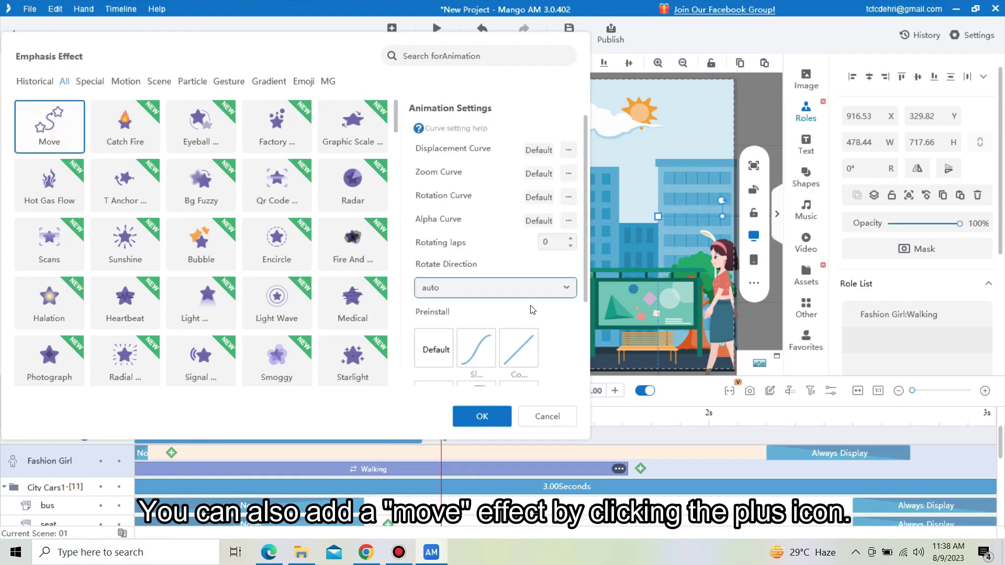
pyautogui.click(534, 351)
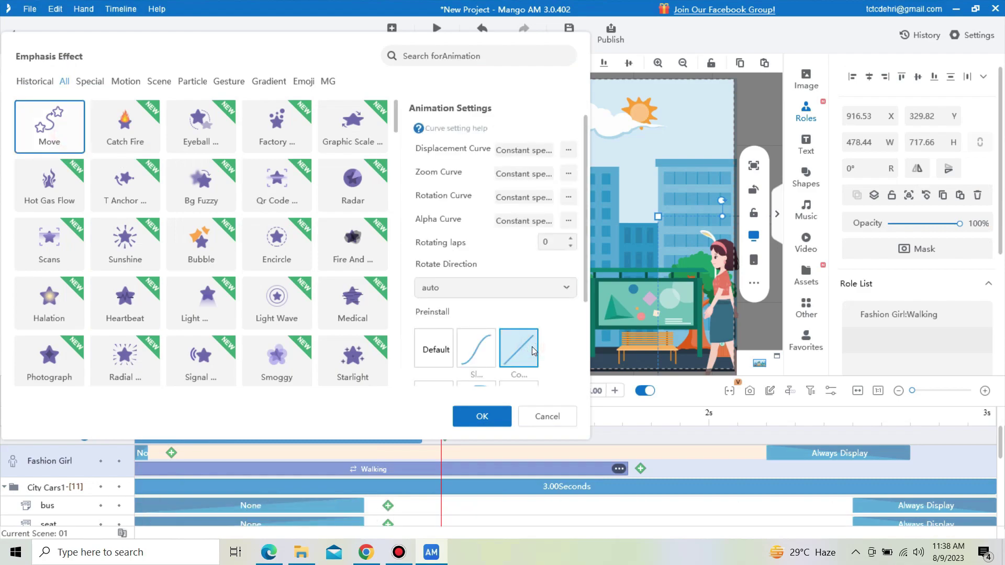
pyautogui.click(475, 415)
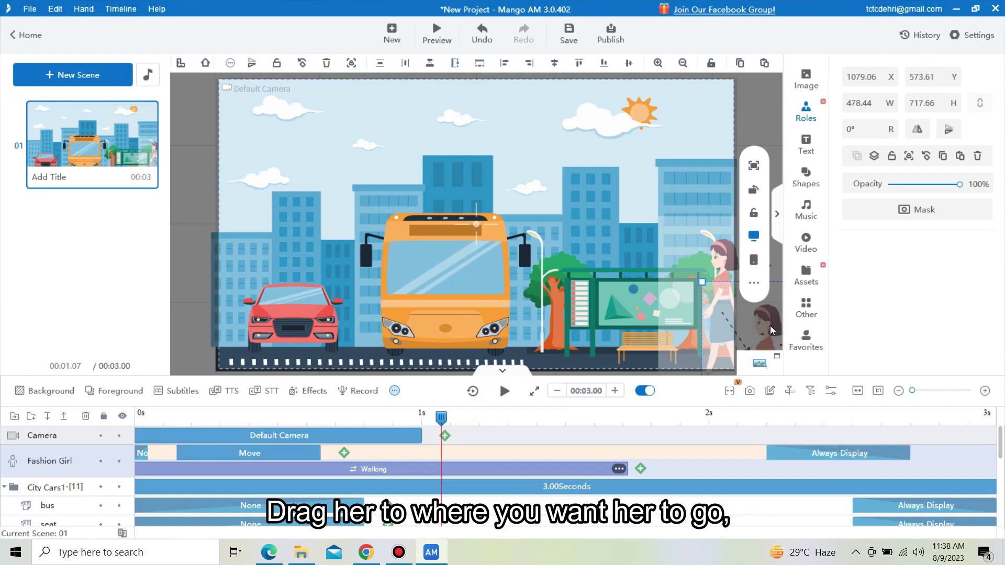
pyautogui.moveTo(770, 326); pyautogui.dragTo(549, 262)
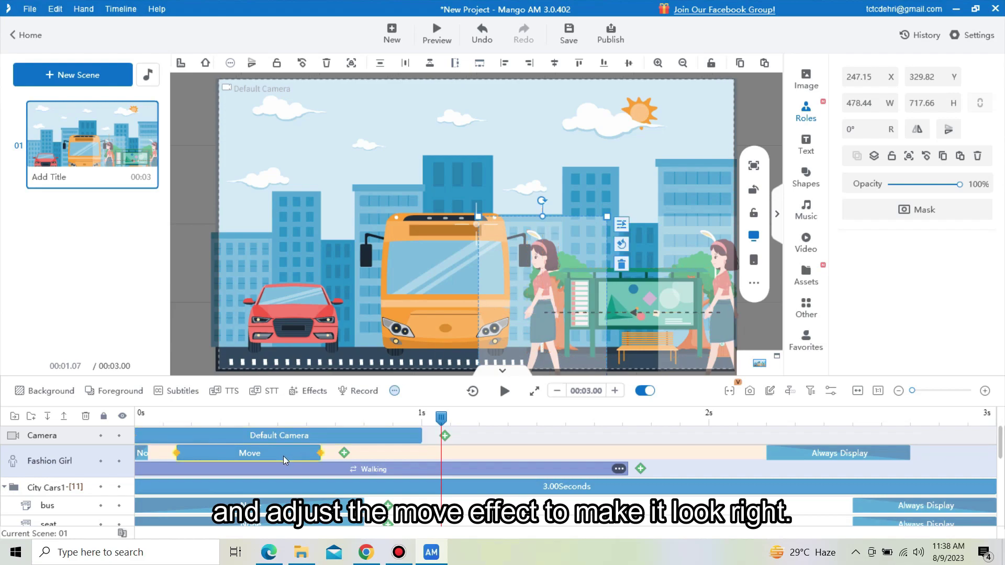
pyautogui.moveTo(320, 451)
pyautogui.mouseDown()
pyautogui.moveTo(626, 453)
pyautogui.moveTo(598, 454)
pyautogui.mouseUp()
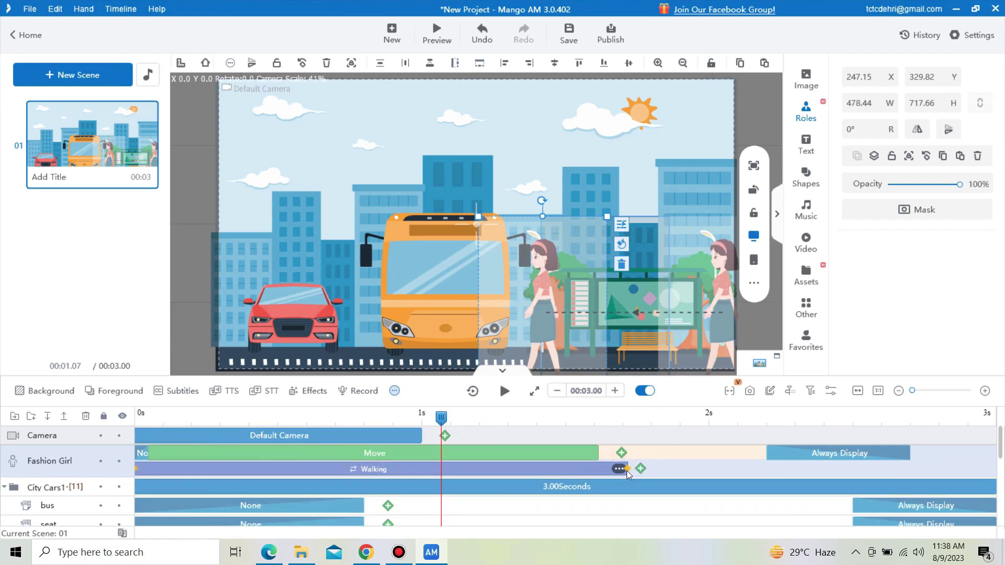
pyautogui.click(618, 468)
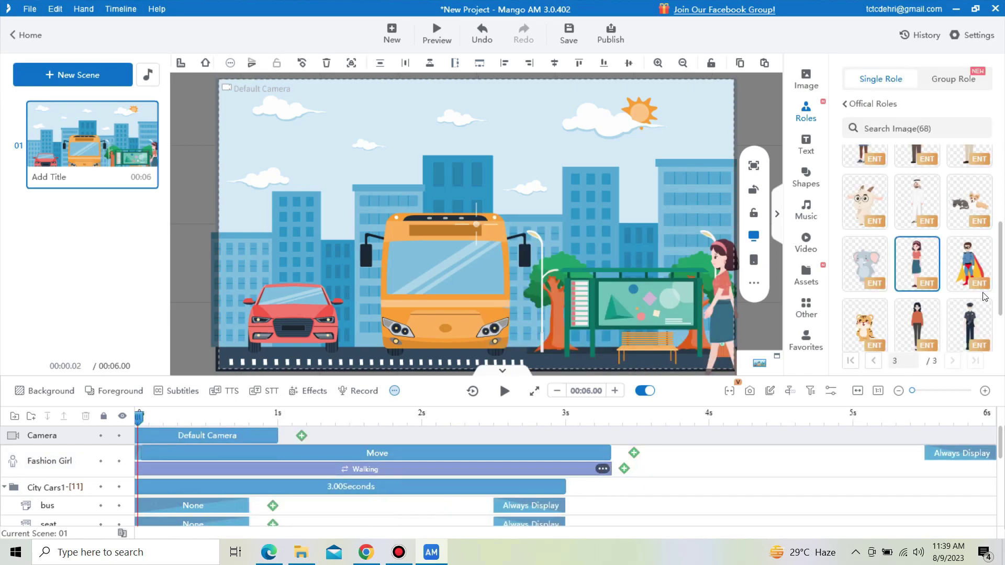
# Add Chubby Boy from page 1 of the Roles library with his Walking motion.
pyautogui.scroll(2, 983, 296)
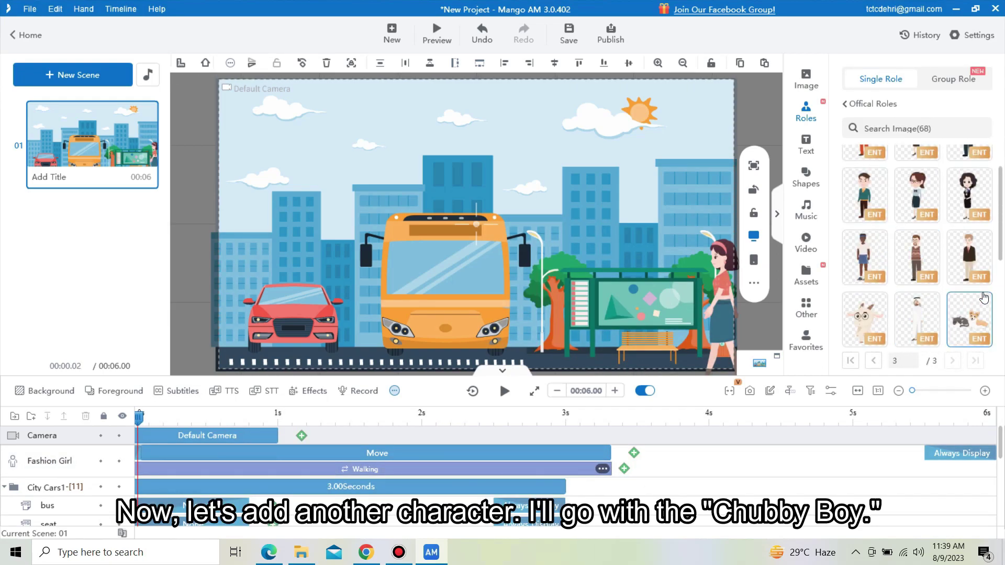
pyautogui.scroll(8, 984, 296)
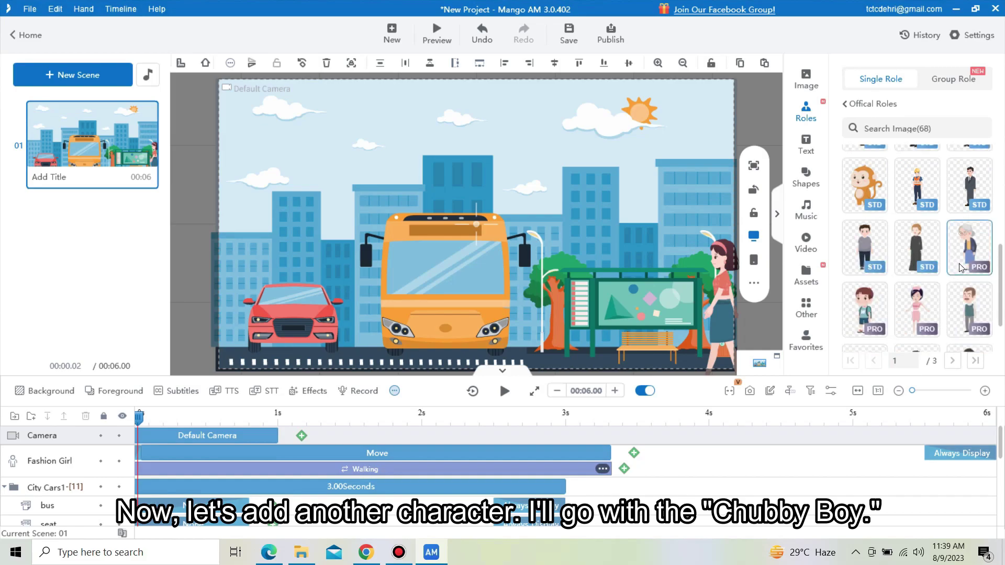
pyautogui.click(861, 230)
pyautogui.click(435, 158)
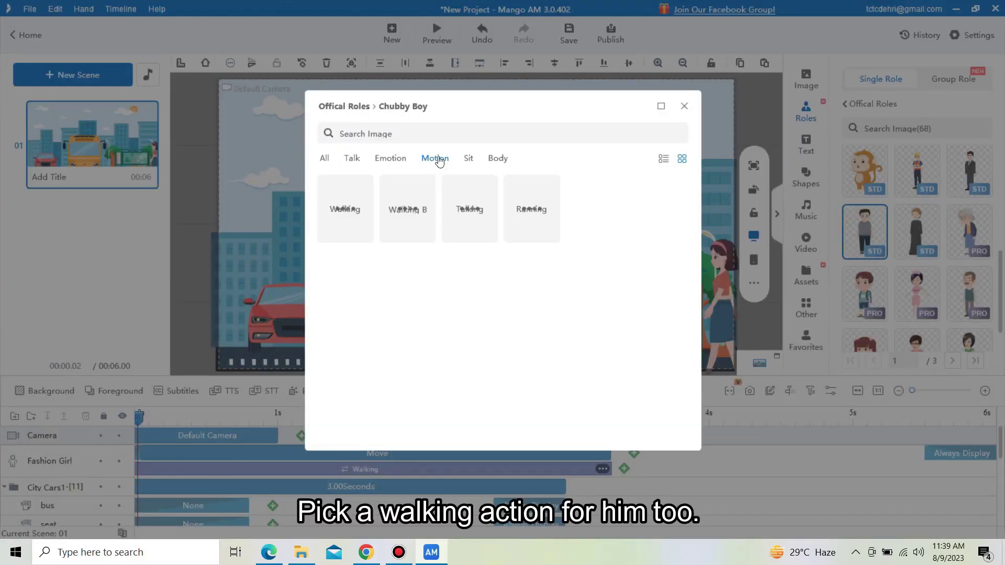
pyautogui.click(362, 212)
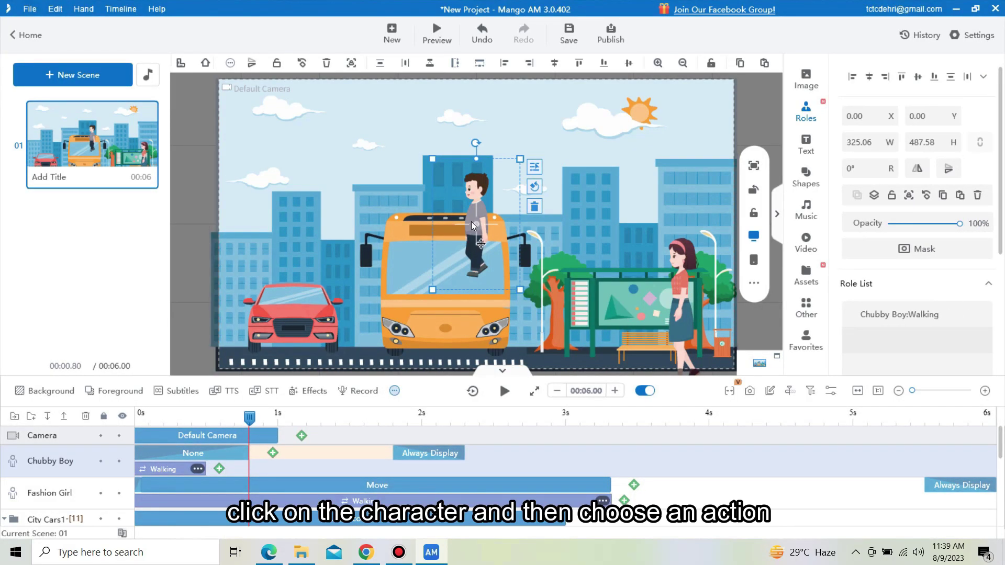
# Place an enlarged Chubby Boy by the red car, walking about 3.3 s, with a shorter entrance.
pyautogui.moveTo(471, 221); pyautogui.dragTo(230, 311)
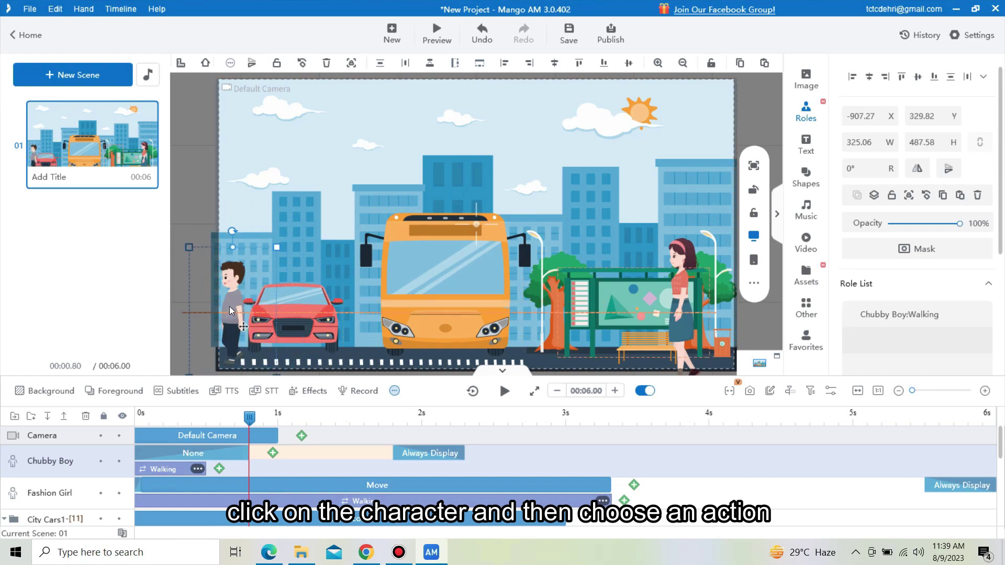
pyautogui.moveTo(276, 247); pyautogui.dragTo(252, 263)
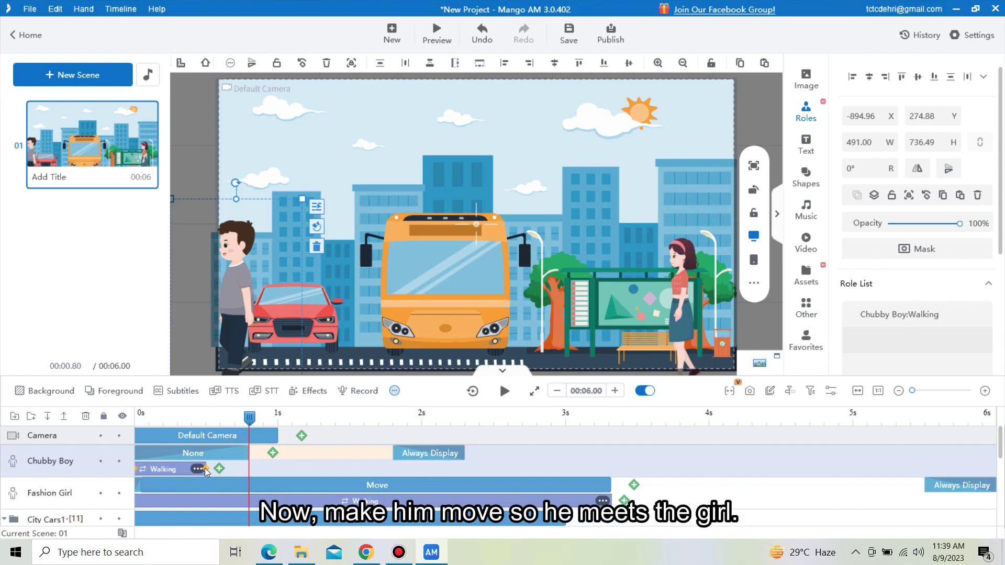
pyautogui.moveTo(205, 468); pyautogui.dragTo(610, 479)
pyautogui.click(237, 454)
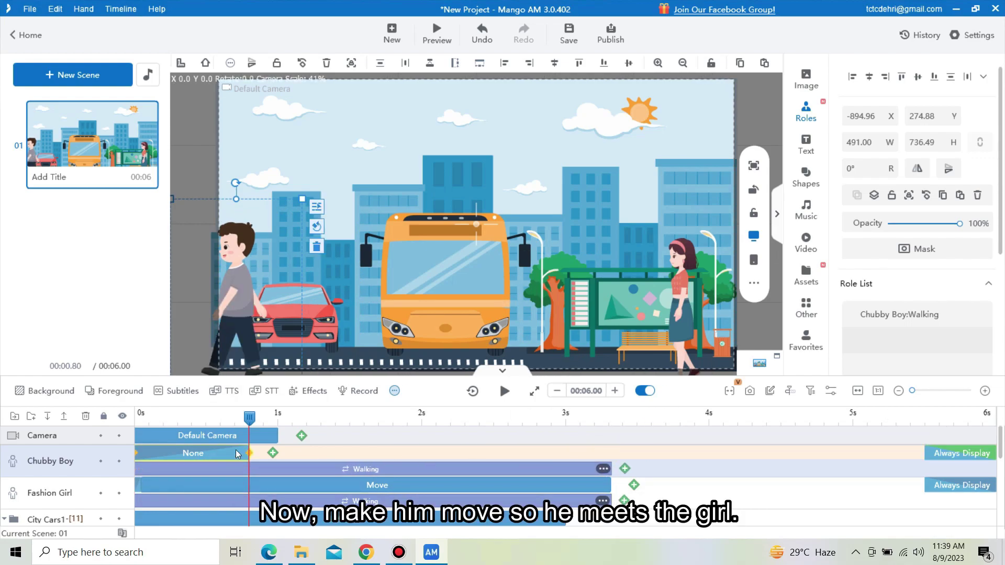
pyautogui.moveTo(250, 454); pyautogui.dragTo(149, 451)
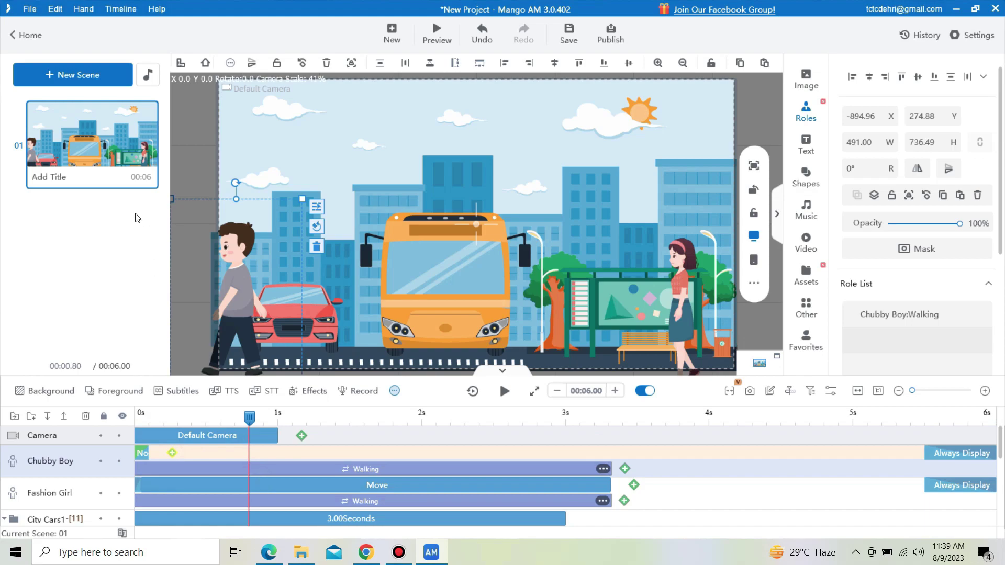
# Add a Move effect carrying Chubby Boy toward the bus, stretched to about 3.3 s.
pyautogui.click(172, 453)
pyautogui.click(480, 416)
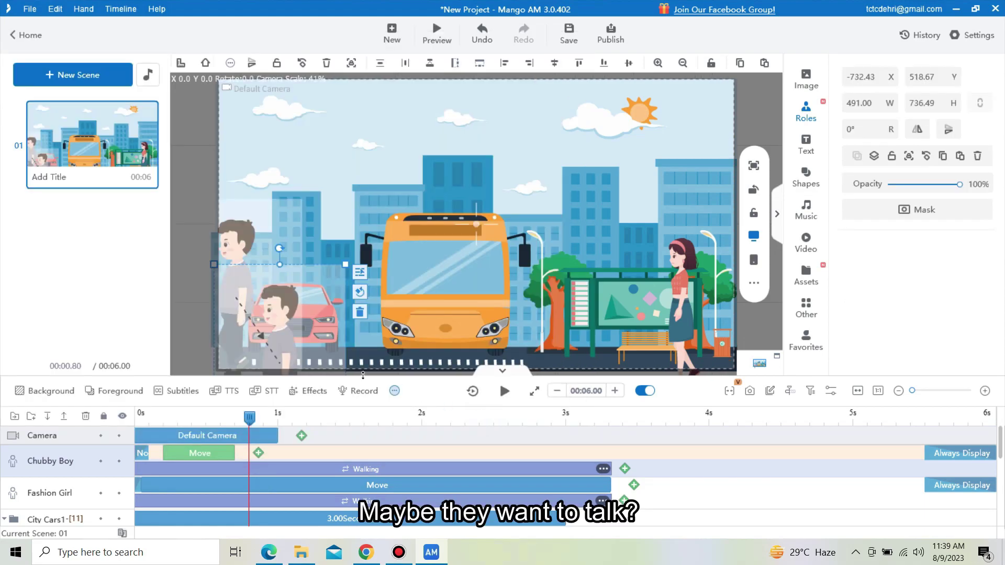
pyautogui.moveTo(352, 290); pyautogui.dragTo(473, 278)
pyautogui.click(211, 457)
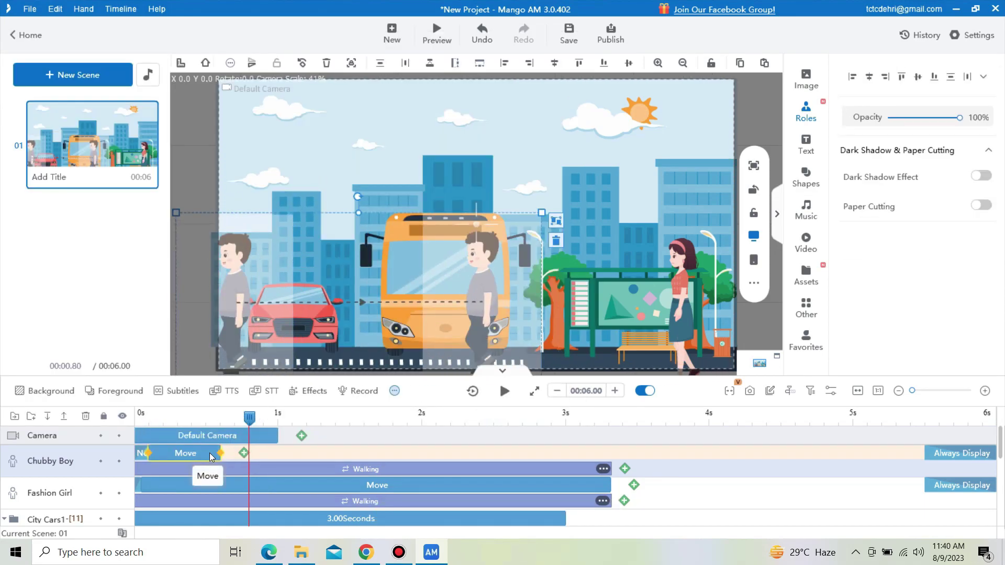
pyautogui.moveTo(211, 457); pyautogui.dragTo(607, 454)
pyautogui.click(603, 469)
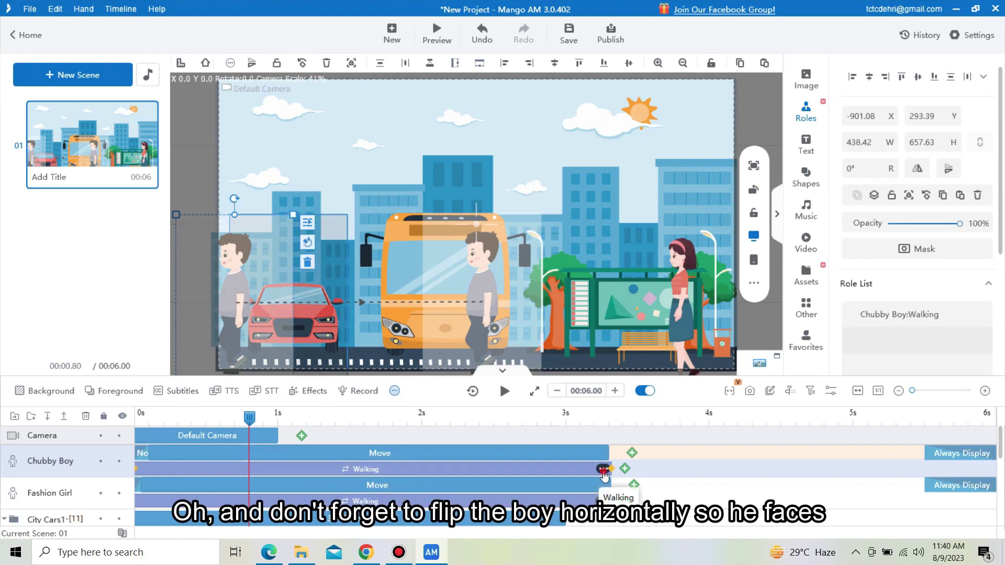
pyautogui.click(603, 469)
pyautogui.click(623, 458)
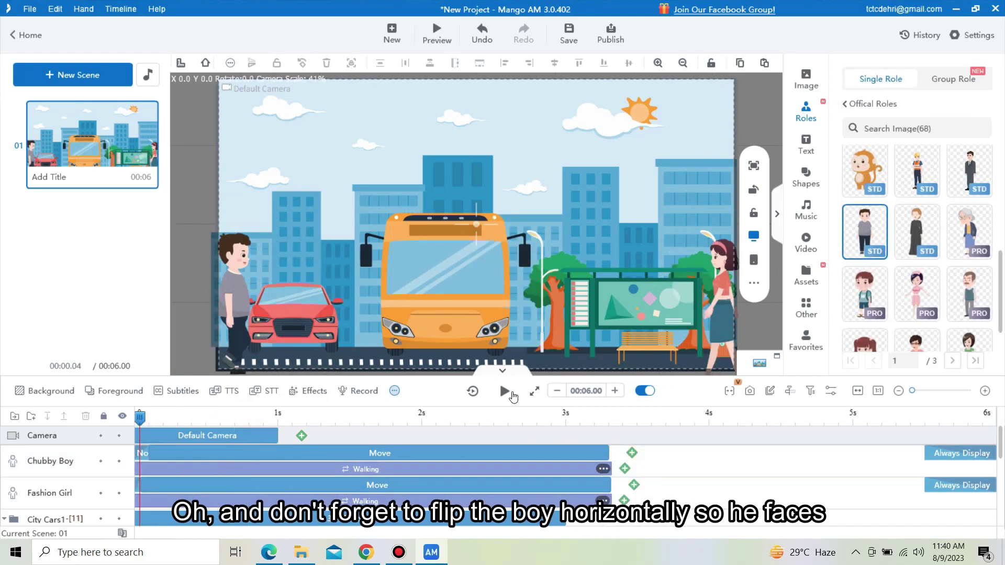
# Preview both walks, then give Chubby Boy a lengthened Hello talk action.
pyautogui.click(512, 393)
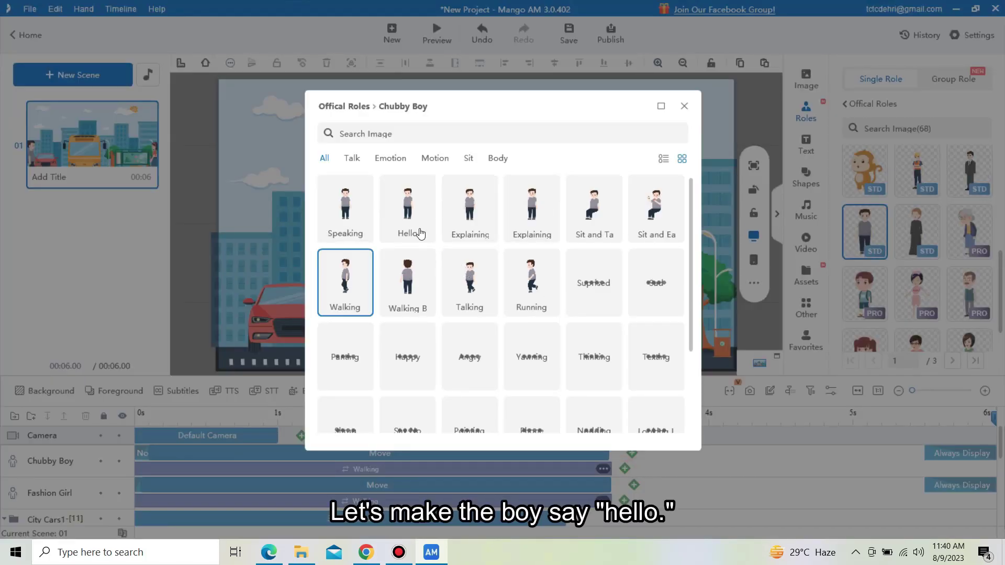
pyautogui.click(394, 162)
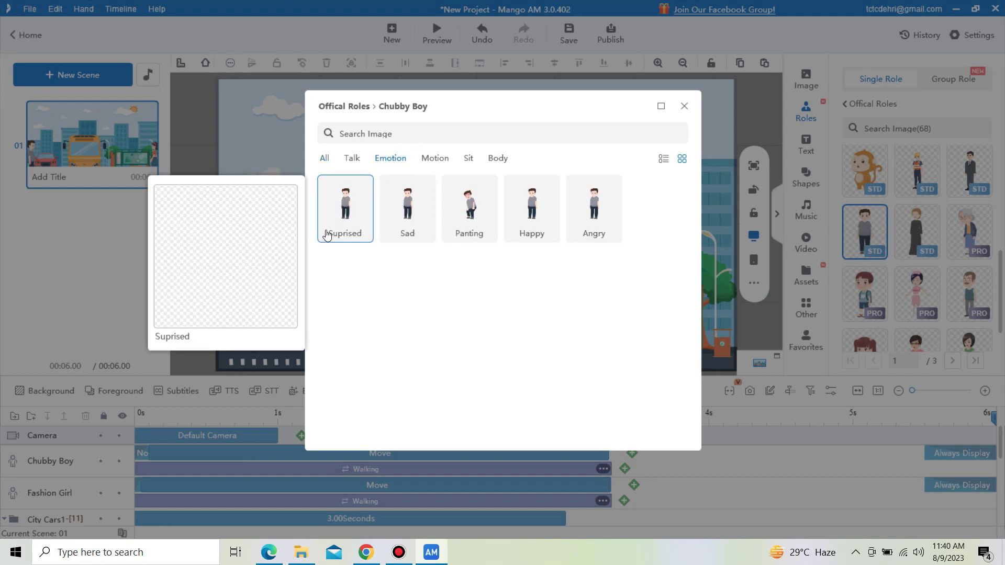
pyautogui.click(361, 163)
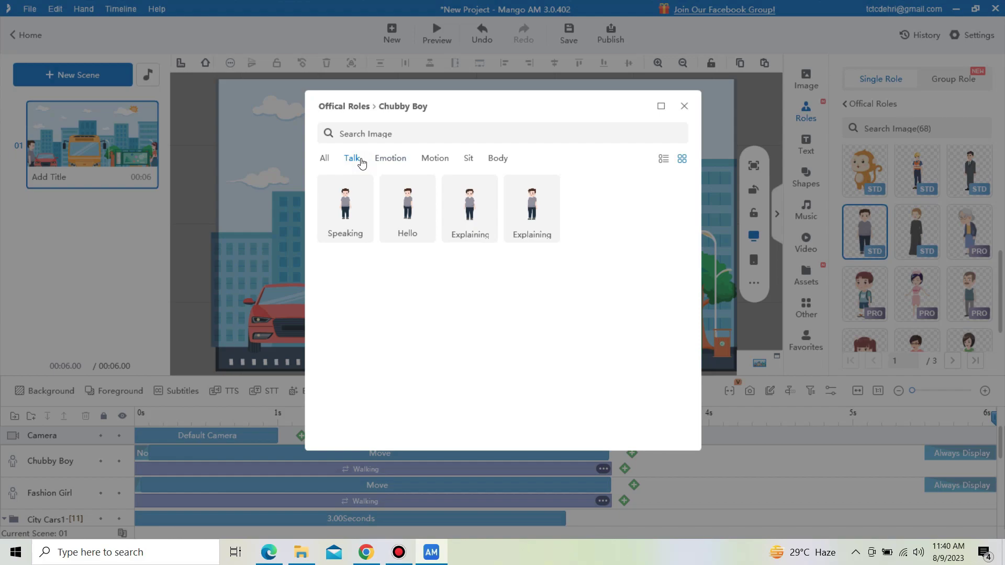
pyautogui.click(391, 208)
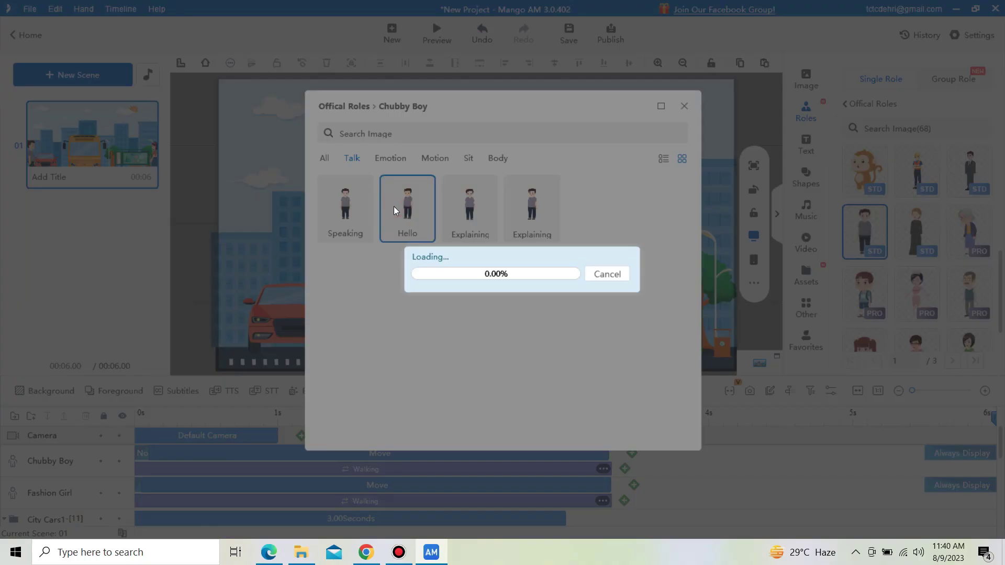
pyautogui.moveTo(683, 469); pyautogui.dragTo(777, 470)
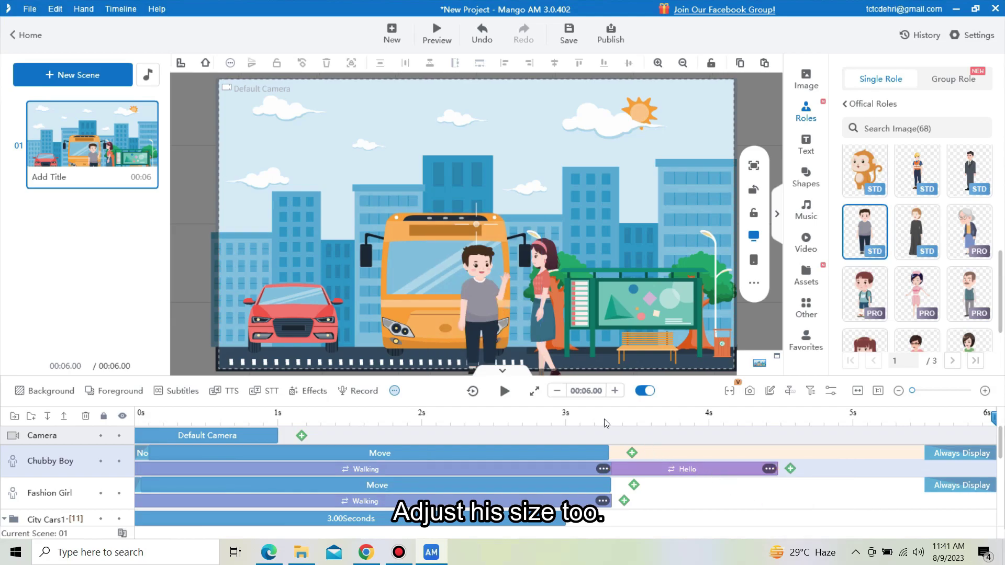
# Play the scene from 3.16 s and lengthen the Hello clip further.
pyautogui.click(589, 420)
pyautogui.click(505, 394)
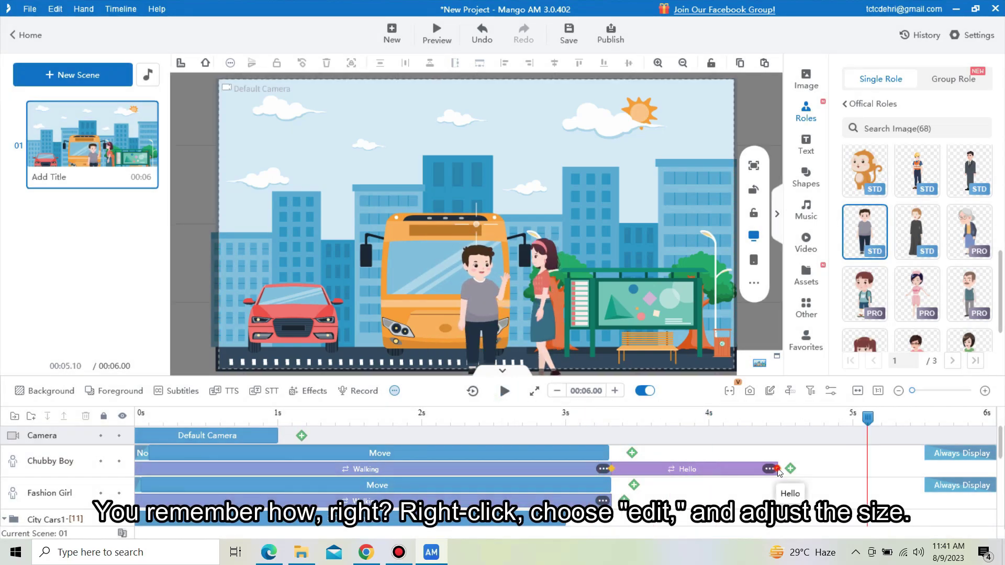
pyautogui.moveTo(778, 469); pyautogui.dragTo(819, 469)
# Set the Hello pose's position to Y offset -19 and H 14, then replay to check.
pyautogui.rightClick(821, 475)
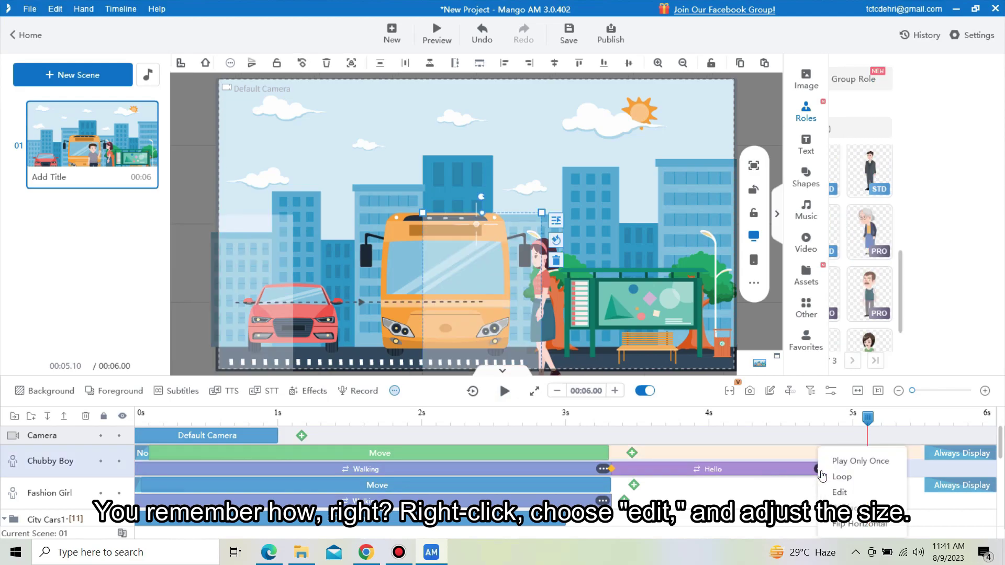
pyautogui.click(839, 492)
pyautogui.click(563, 328)
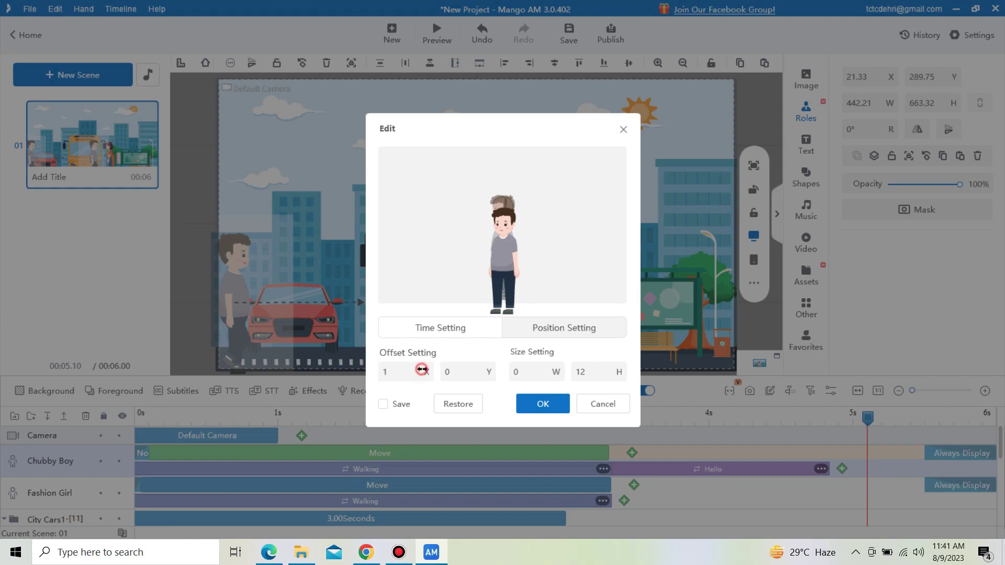
pyautogui.click(472, 370)
pyautogui.moveTo(490, 371); pyautogui.dragTo(482, 371)
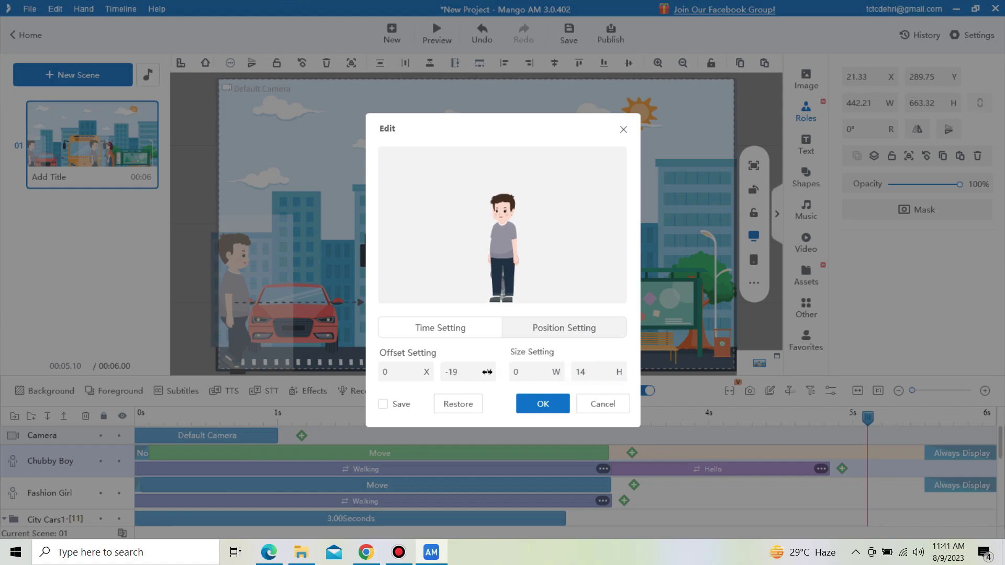
pyautogui.click(549, 406)
pyautogui.click(523, 435)
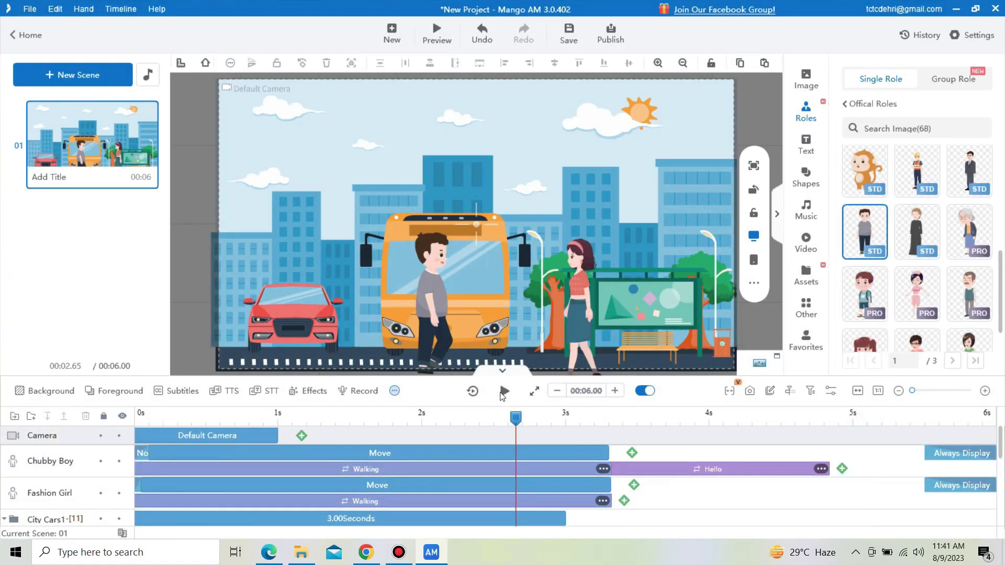
pyautogui.click(504, 391)
# Stop playback and add a Surprised emotion to Fashion Girl, placed right after her walk.
pyautogui.click(503, 393)
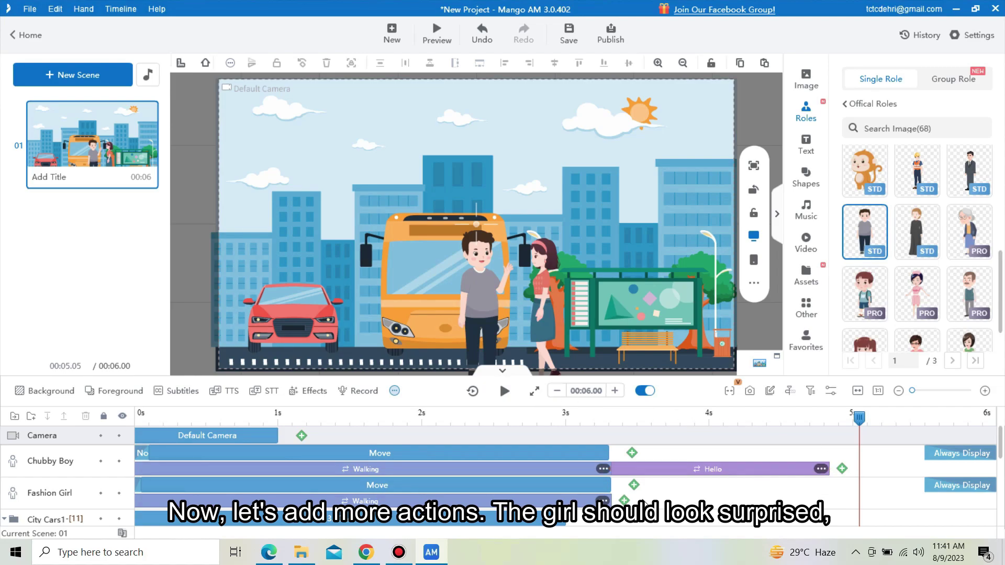
pyautogui.click(624, 500)
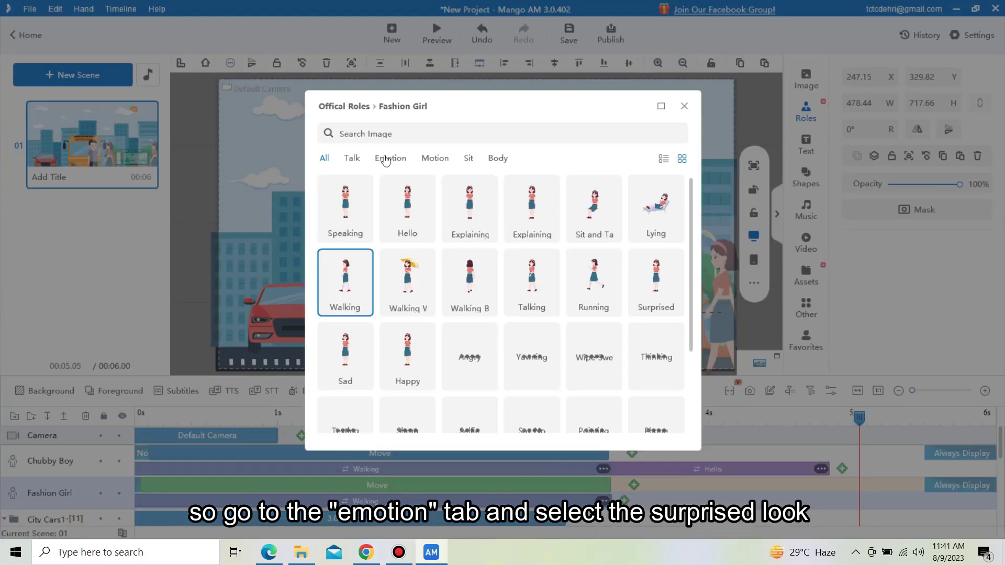
pyautogui.click(385, 158)
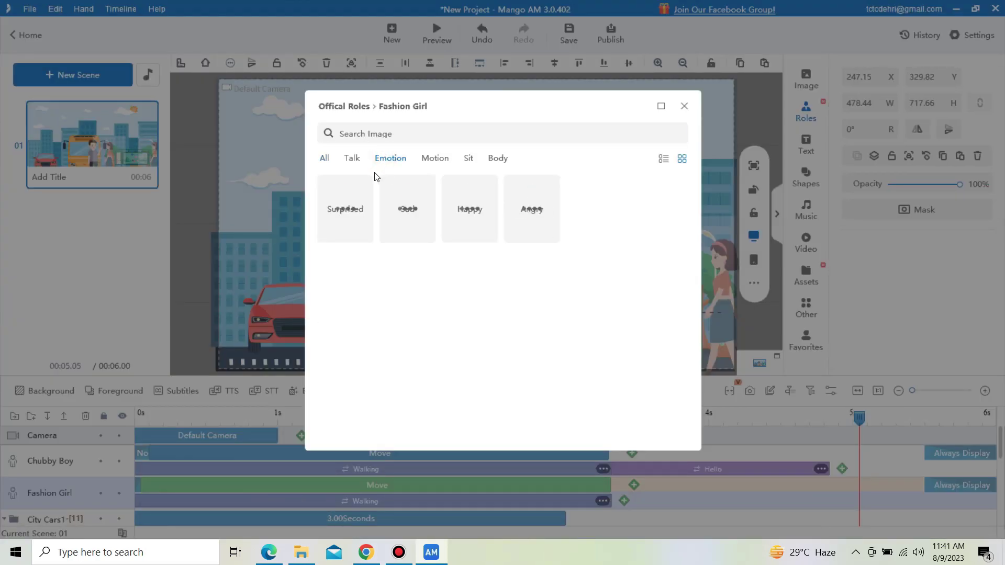
pyautogui.click(345, 216)
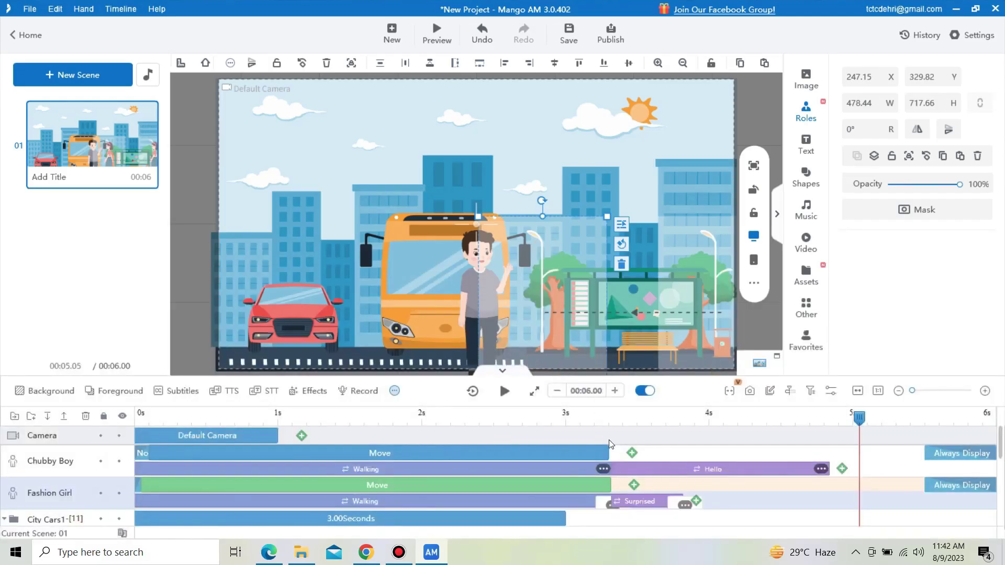
pyautogui.moveTo(785, 500); pyautogui.dragTo(691, 501)
# Extend the scene's total duration to 9 seconds.
pyautogui.click(504, 391)
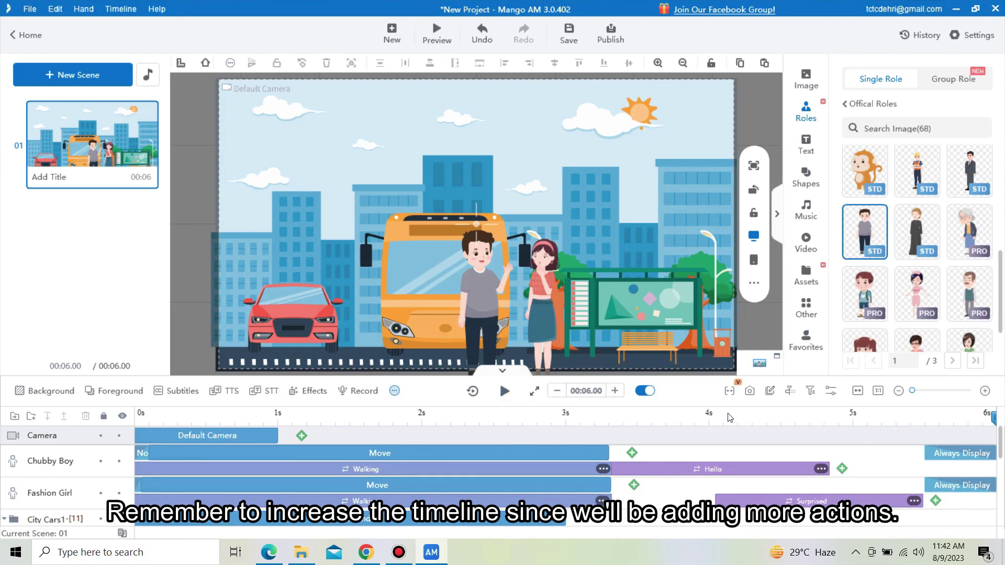
pyautogui.click(614, 391)
pyautogui.click(615, 391)
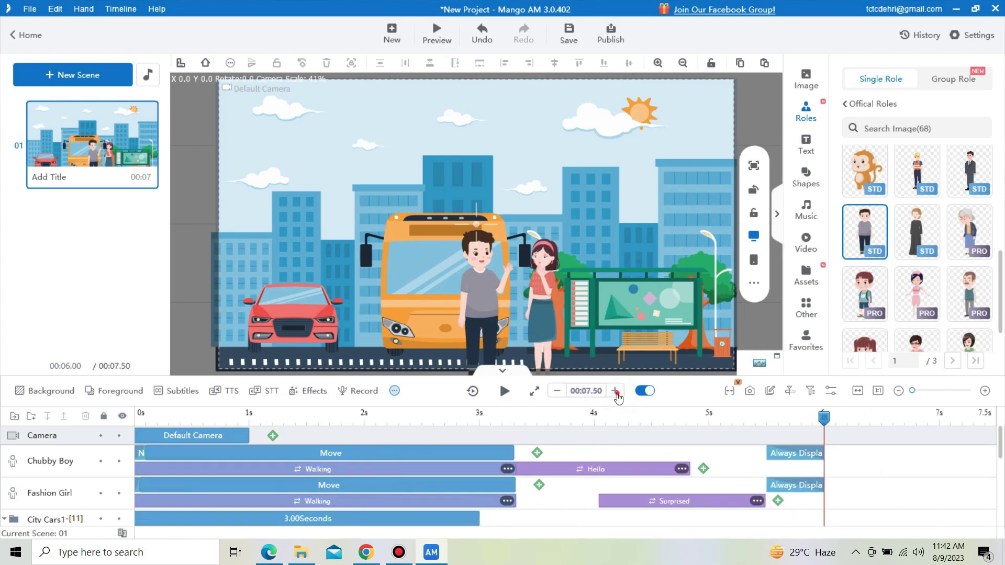
pyautogui.click(614, 391)
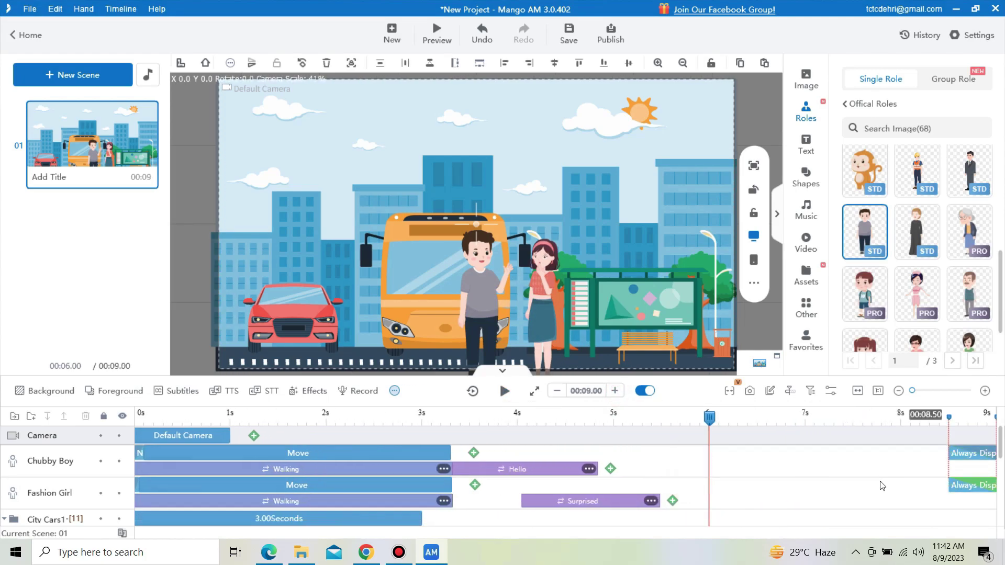
# Add an Explaining talk action to Chubby Boy, starting right after his Hello.
pyautogui.click(610, 469)
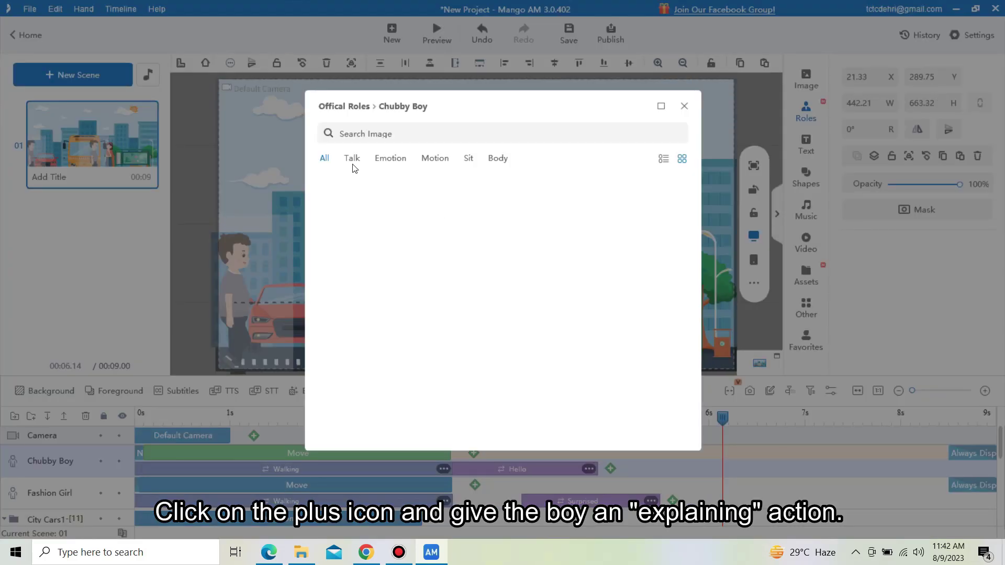
pyautogui.click(353, 160)
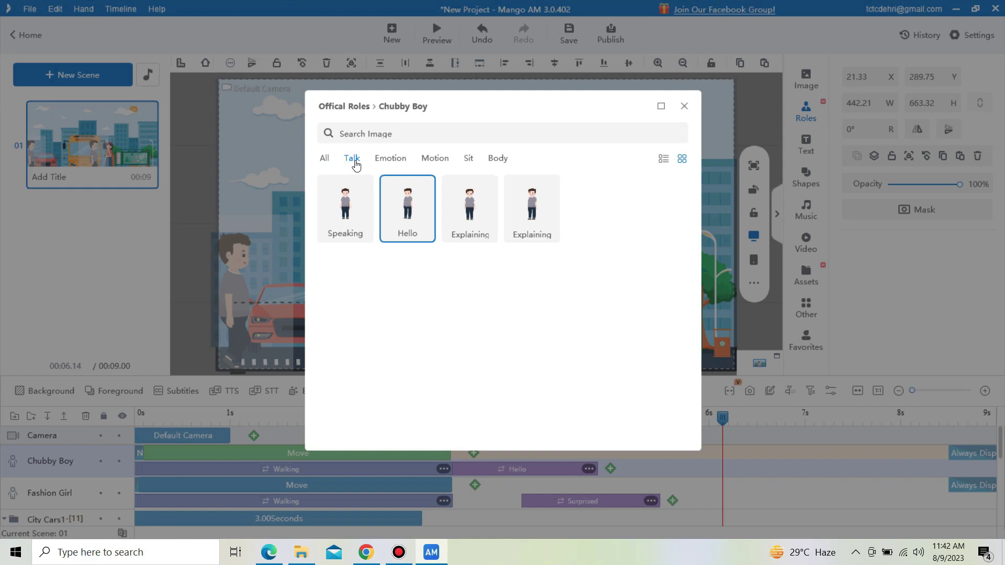
pyautogui.click(523, 222)
pyautogui.moveTo(632, 473)
pyautogui.mouseDown()
pyautogui.moveTo(658, 469)
pyautogui.moveTo(637, 478)
pyautogui.mouseUp()
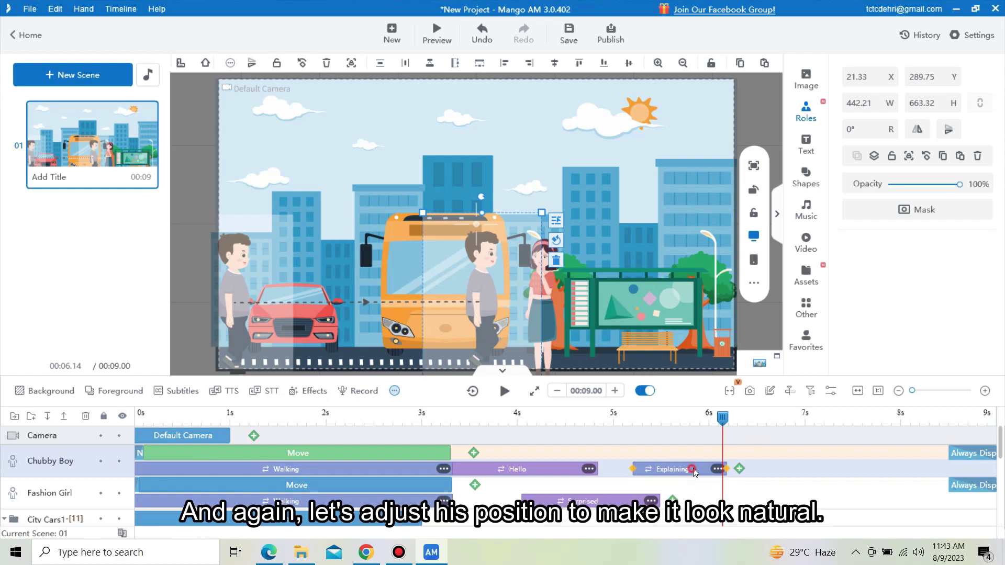
# Lengthen Chubby Boy's Explaining clip toward the end of the scene.
pyautogui.moveTo(726, 470); pyautogui.dragTo(825, 469)
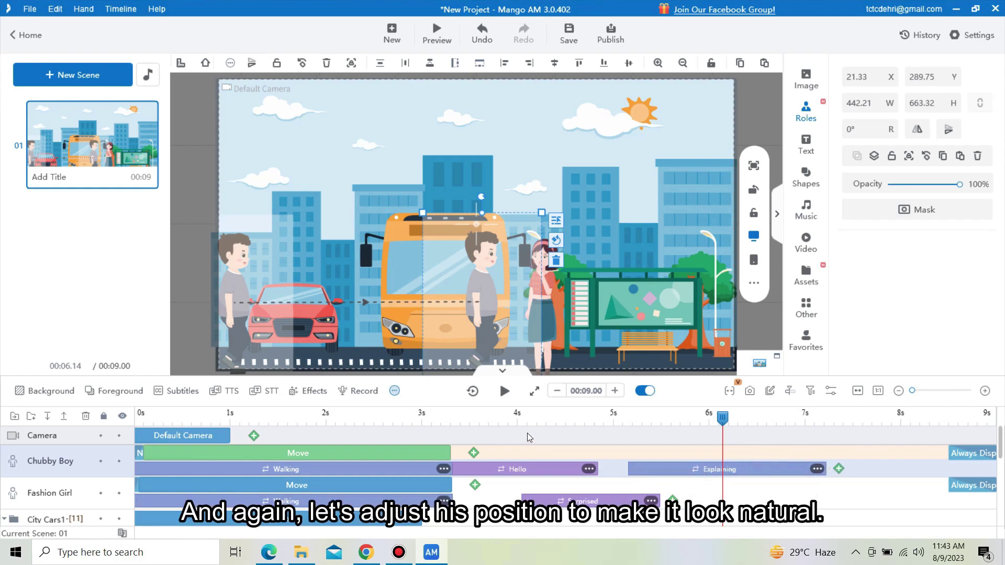
pyautogui.click(778, 417)
pyautogui.click(817, 468)
pyautogui.click(778, 423)
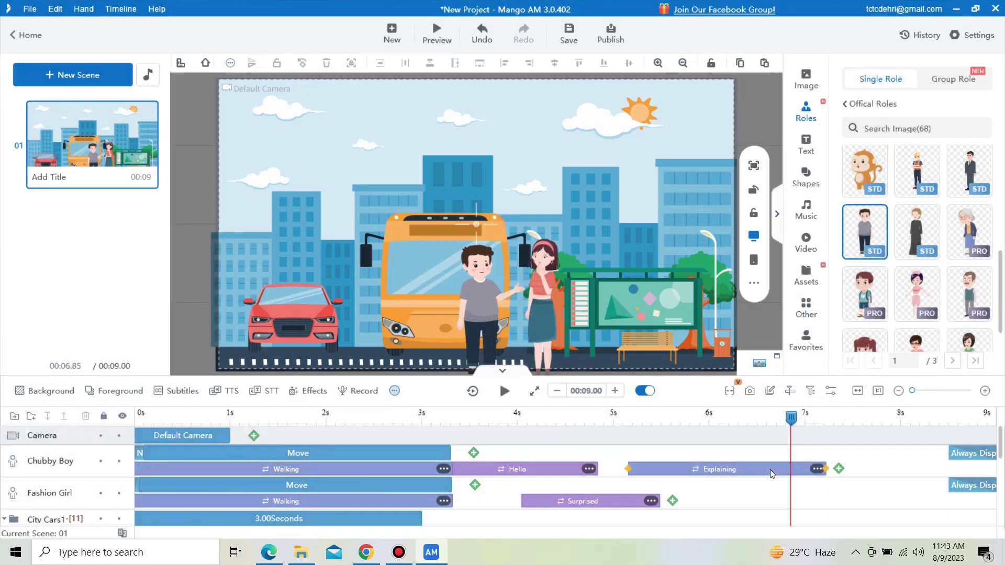
pyautogui.click(817, 468)
# Set the Explaining action's position to Y -11 and height 9, then rewind the playhead.
pyautogui.click(837, 492)
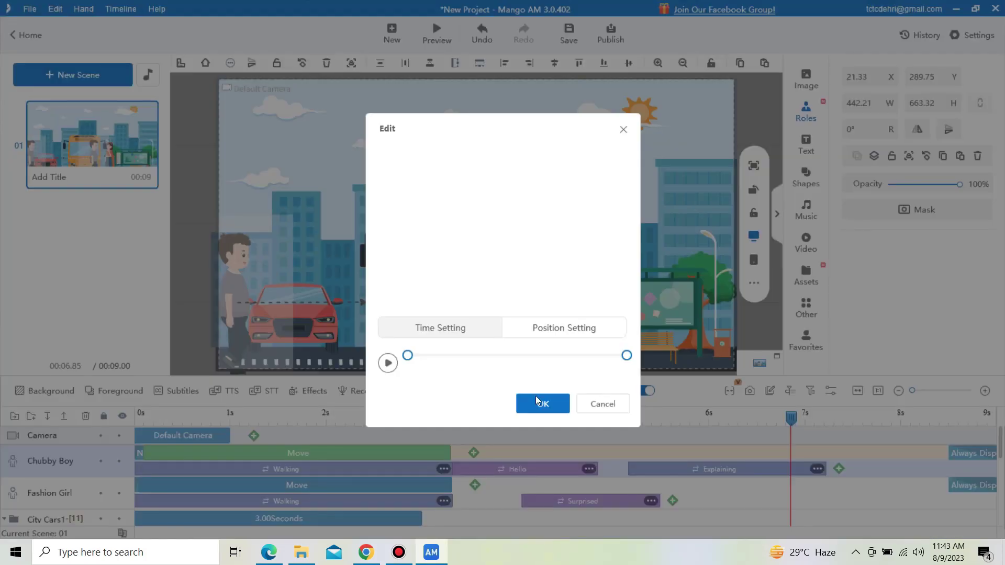
pyautogui.click(535, 326)
pyautogui.moveTo(574, 372); pyautogui.dragTo(576, 372)
pyautogui.moveTo(484, 372); pyautogui.dragTo(475, 371)
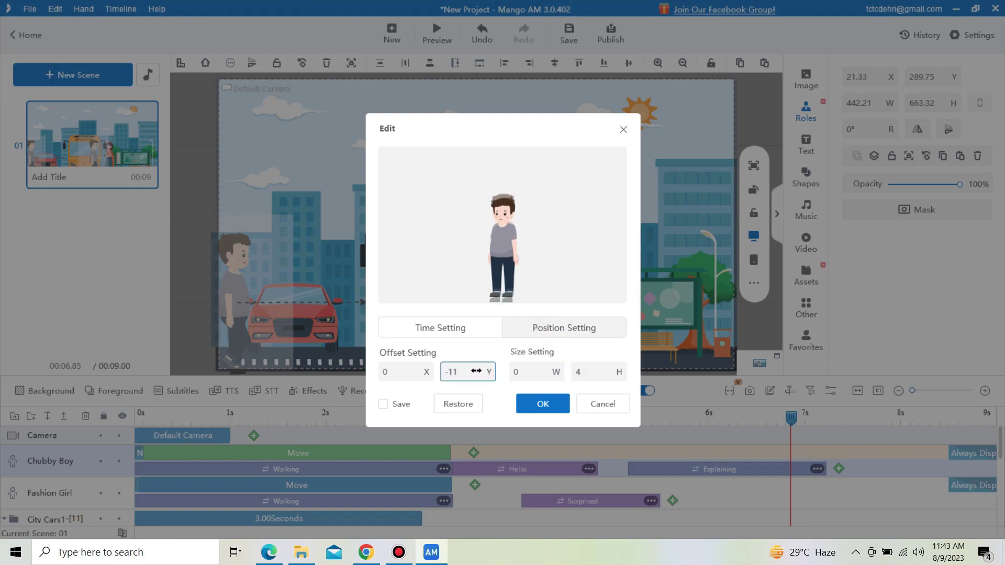
pyautogui.moveTo(574, 372); pyautogui.dragTo(576, 372)
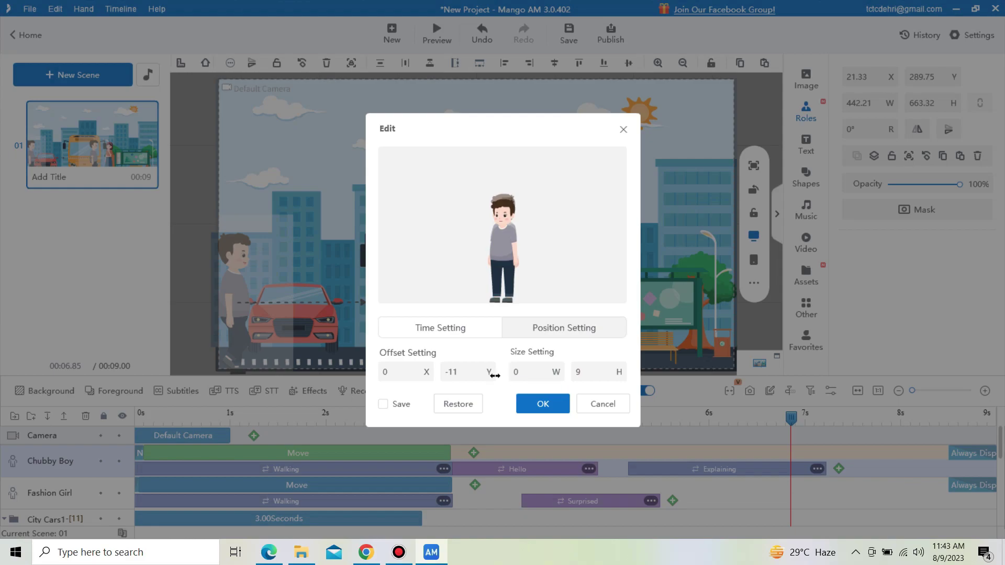
pyautogui.moveTo(493, 372); pyautogui.dragTo(490, 373)
pyautogui.click(532, 404)
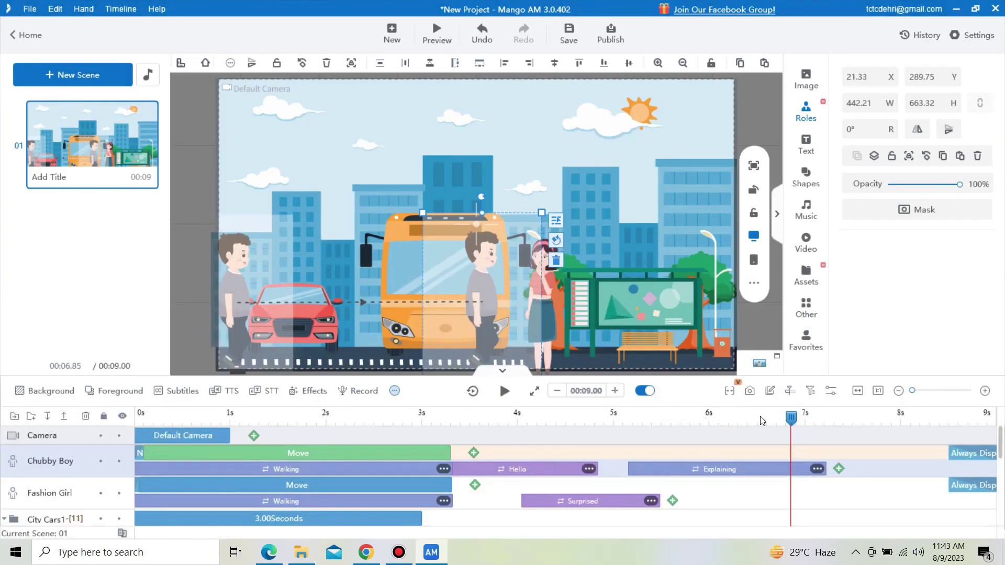
pyautogui.click(590, 429)
# After a playback check, add Fashion Girl's Happy emotion after Surprised, stretched to the scene end.
pyautogui.press('space')
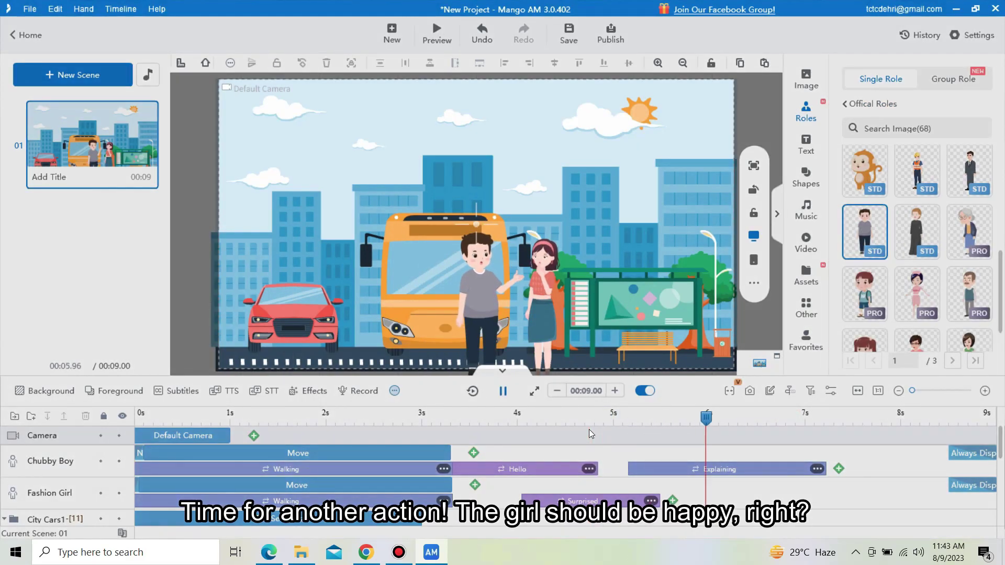
pyautogui.press('space')
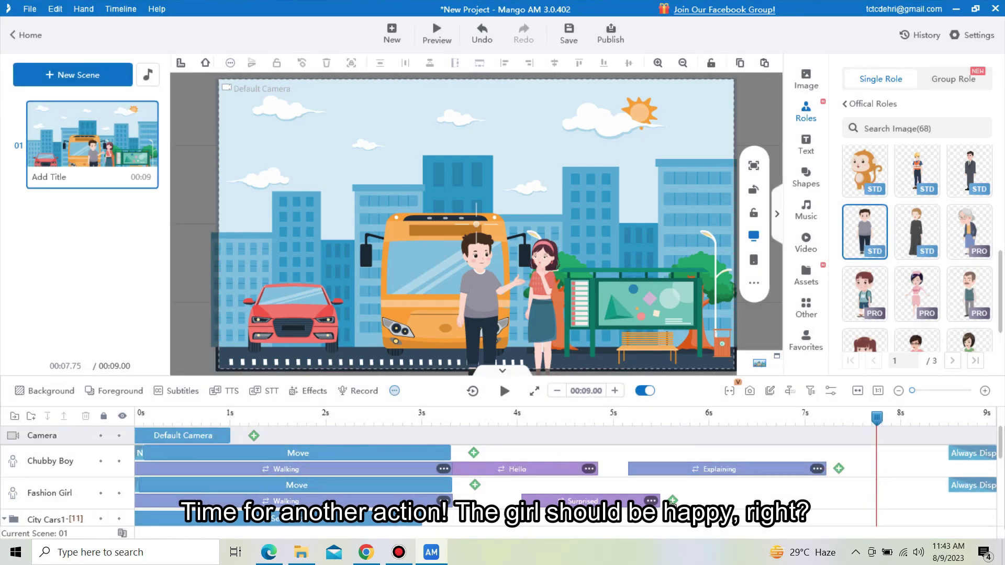
pyautogui.click(671, 501)
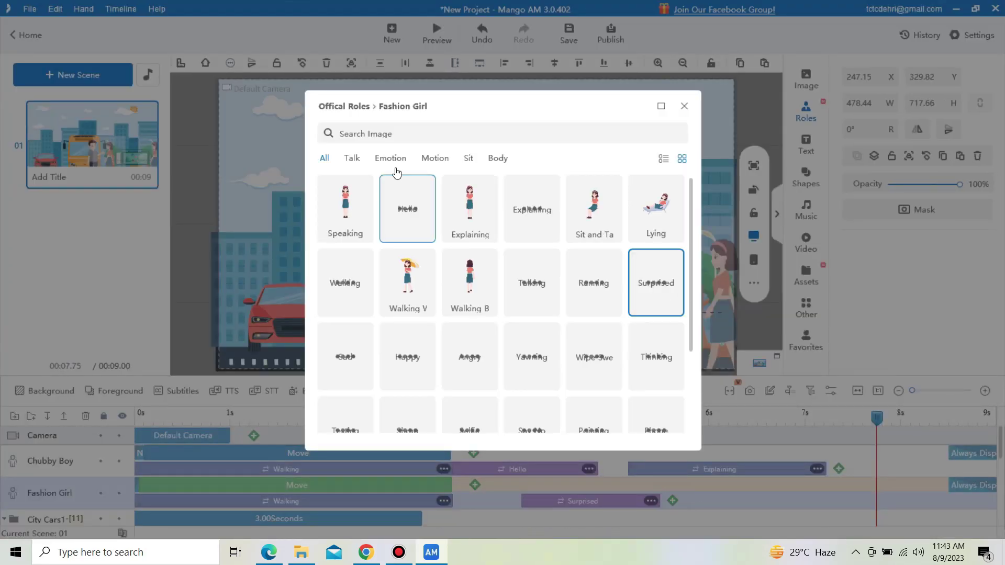
pyautogui.click(390, 159)
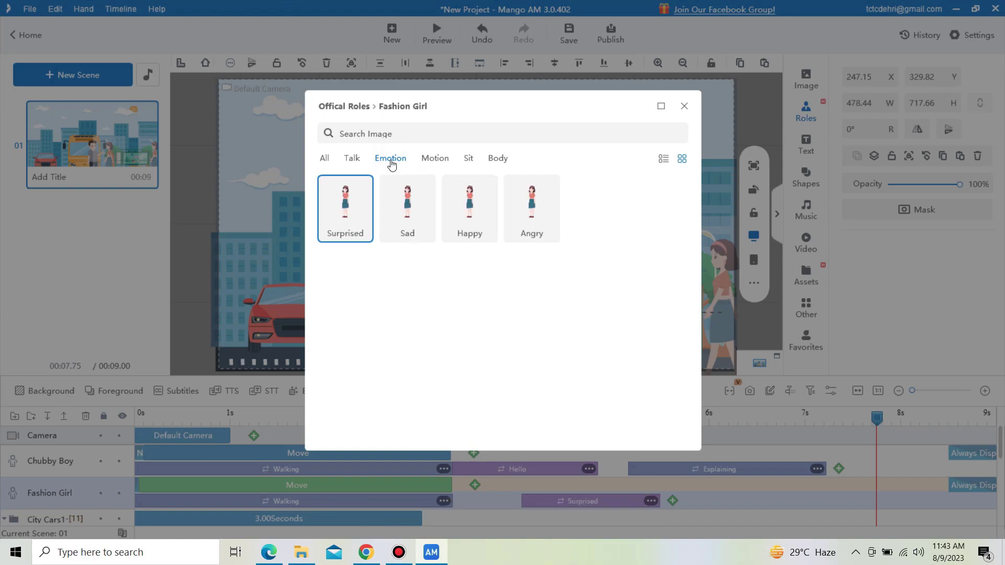
pyautogui.moveTo(478, 194)
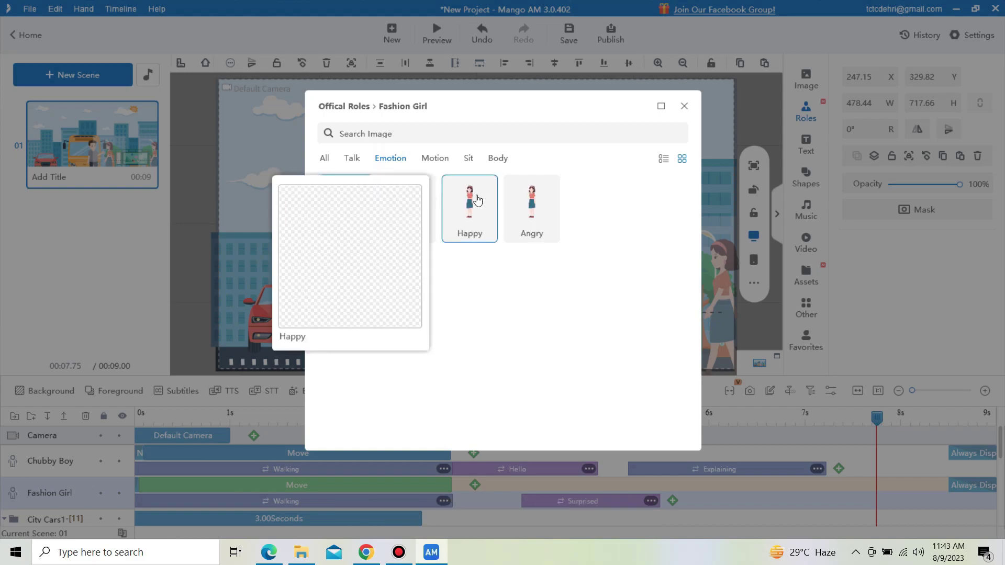
pyautogui.click(474, 206)
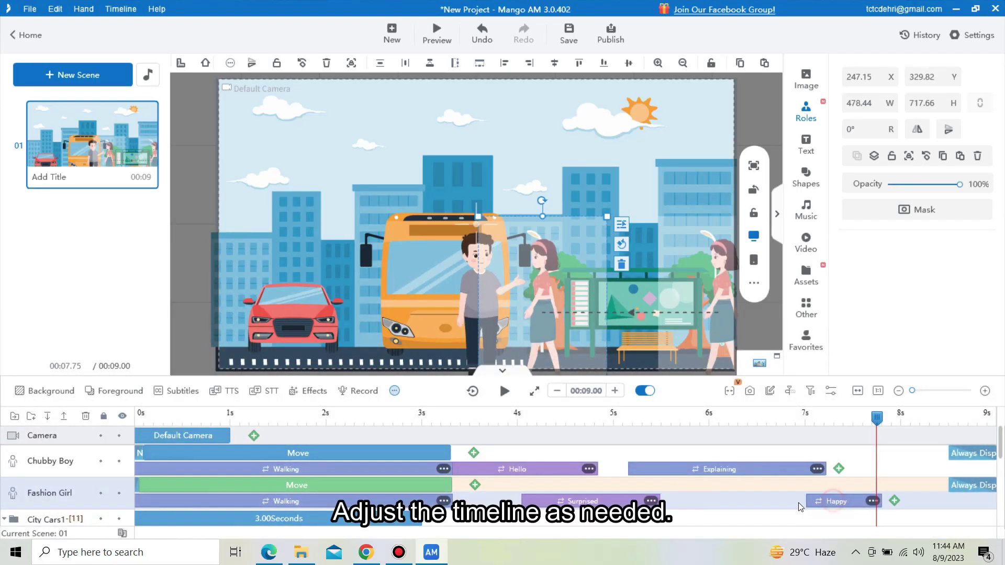
pyautogui.moveTo(879, 501); pyautogui.dragTo(992, 500)
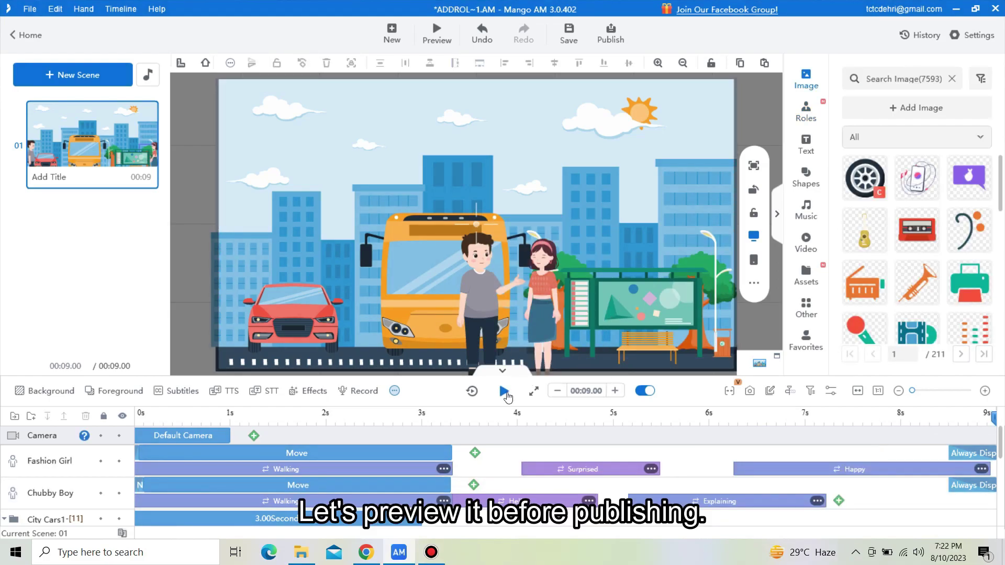
pyautogui.click(505, 394)
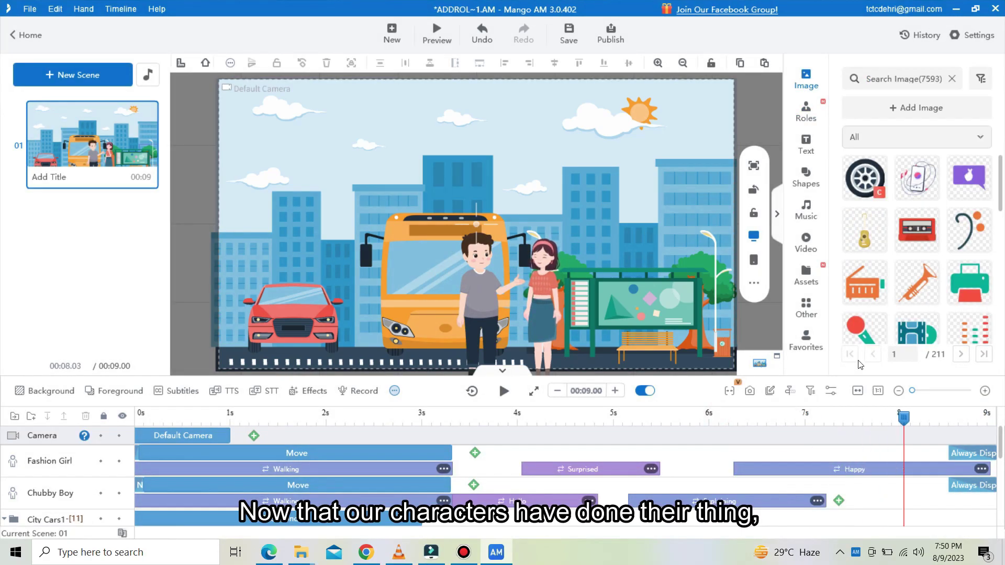
# Publish the scene as a local MP4 video at 1080P and 60 fps.
pyautogui.click(613, 32)
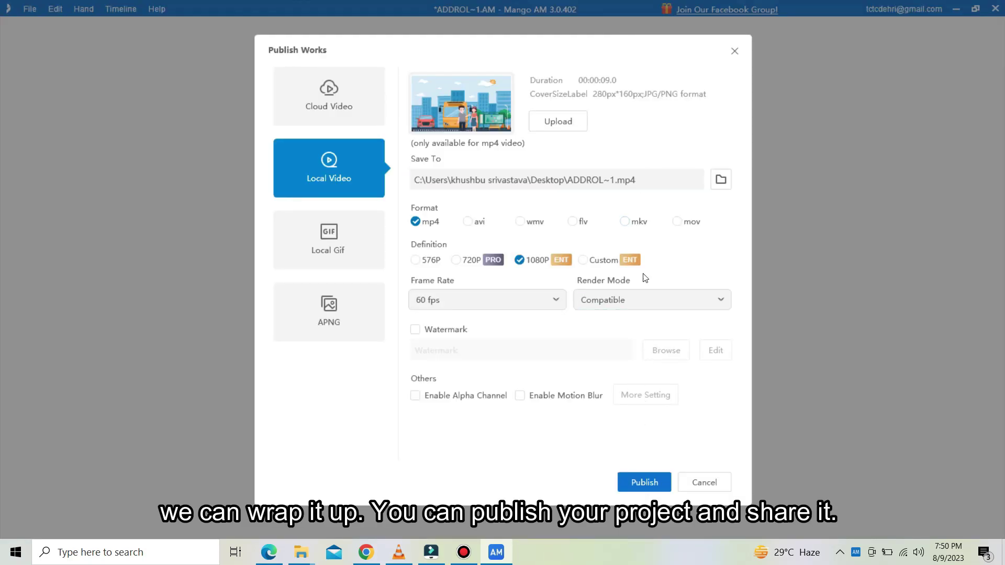
pyautogui.click(658, 485)
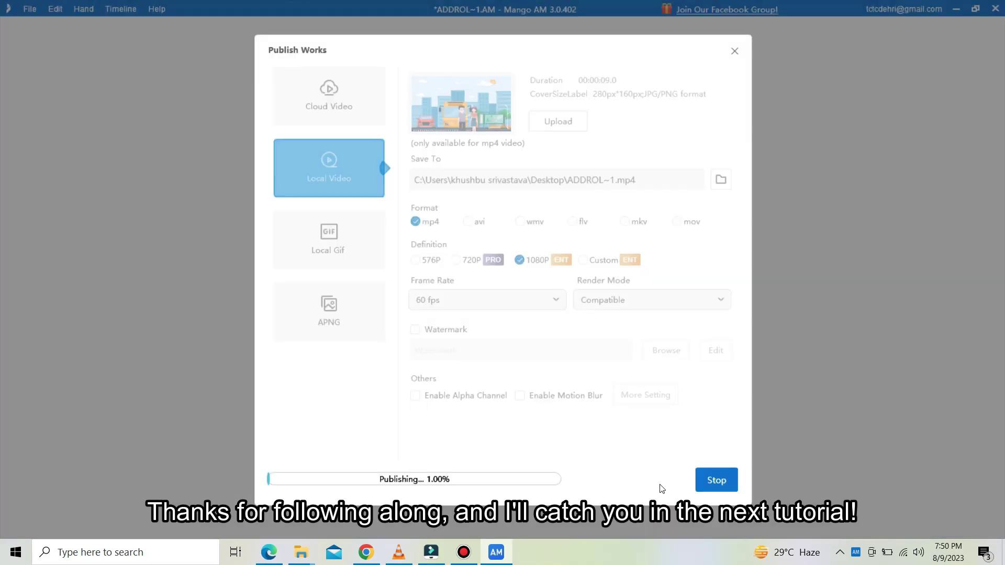